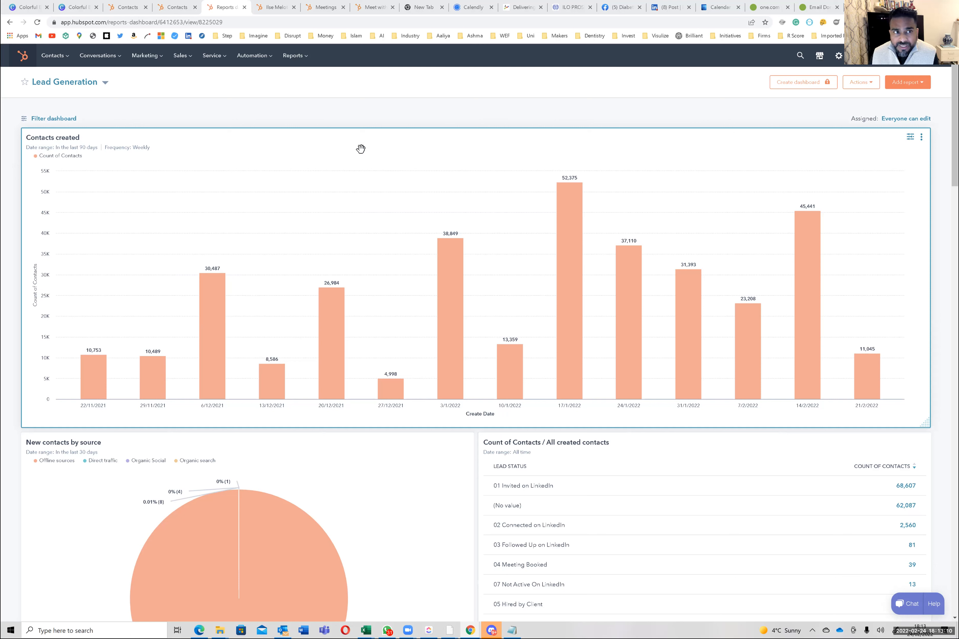
# Open the sales meetings list and start editing the "Meeting with StepUp.One Founder" scheduling page
pyautogui.click(190, 60)
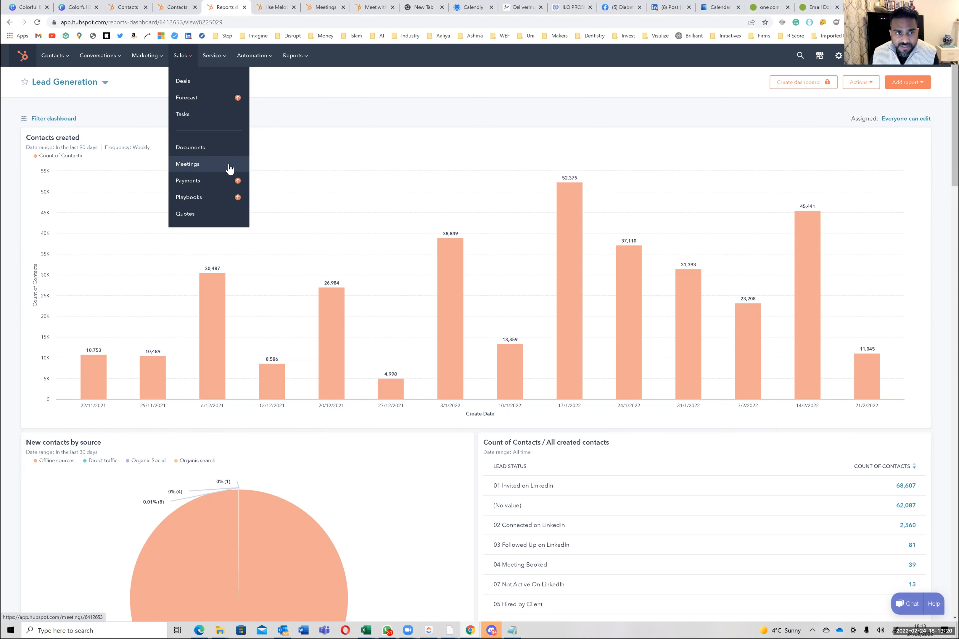
pyautogui.click(229, 166)
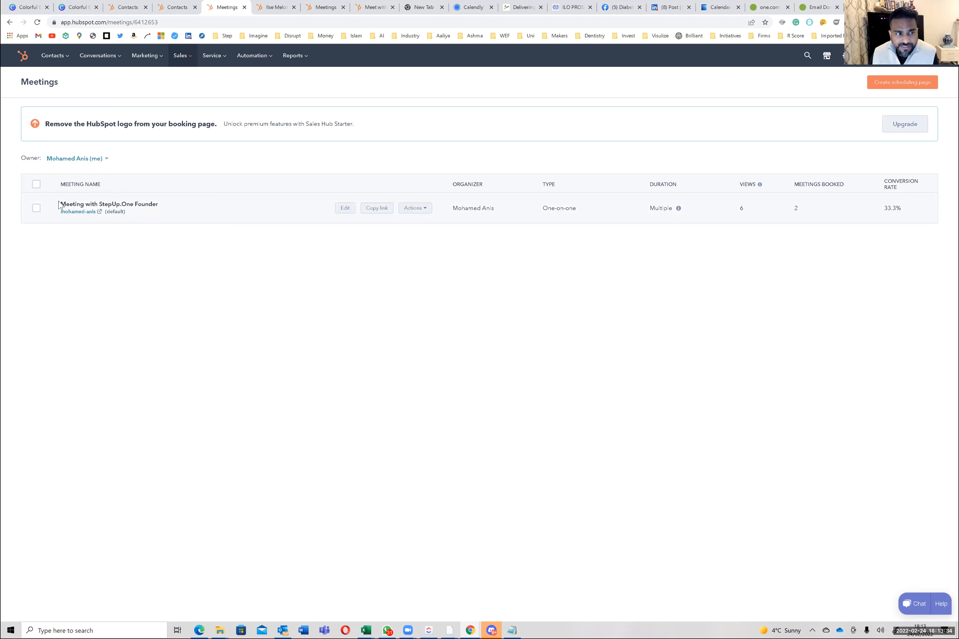
pyautogui.moveTo(62, 204); pyautogui.dragTo(165, 207)
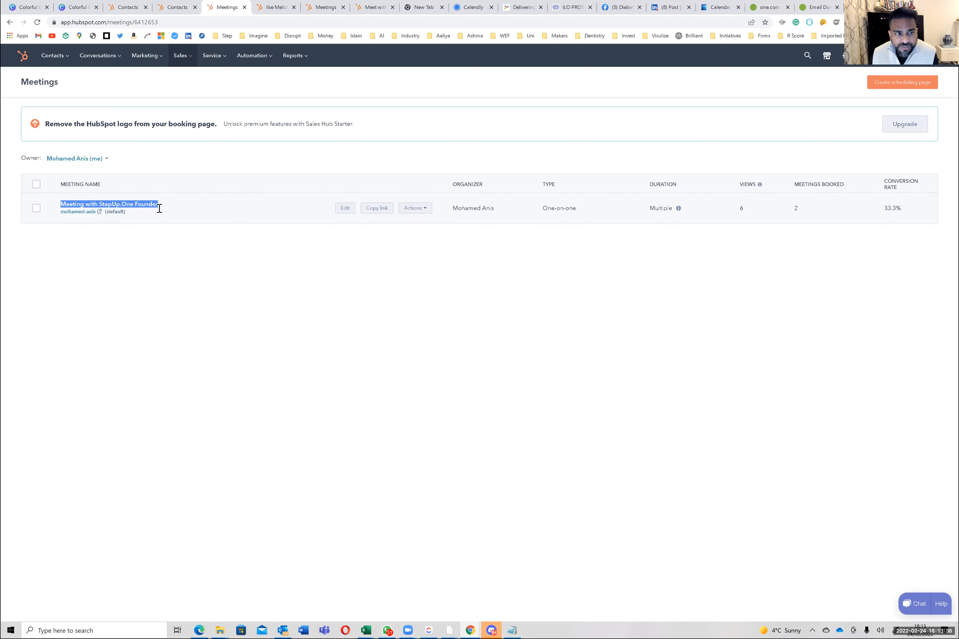
pyautogui.moveTo(60, 204); pyautogui.dragTo(133, 204)
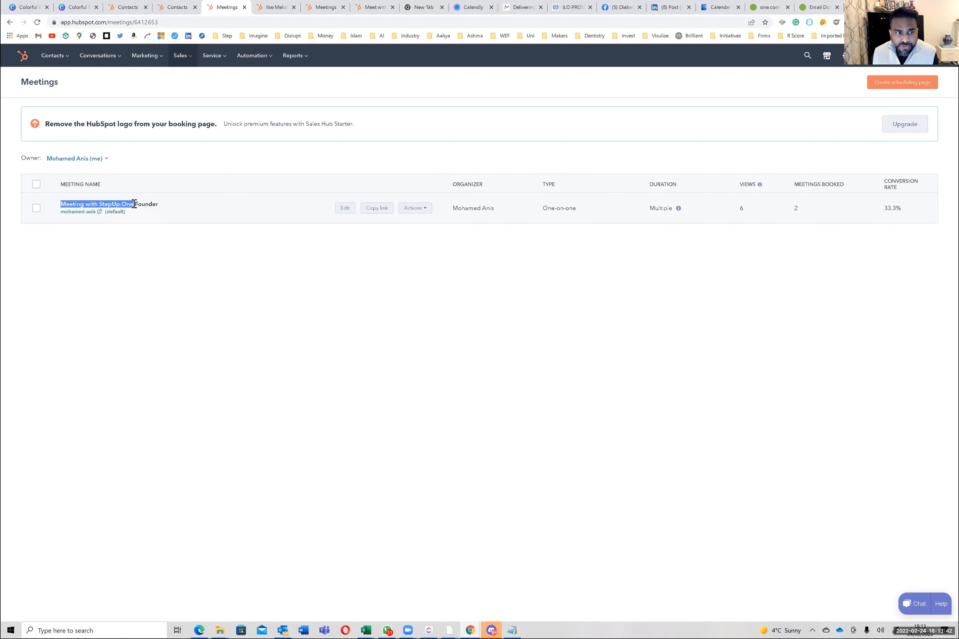
pyautogui.click(142, 207)
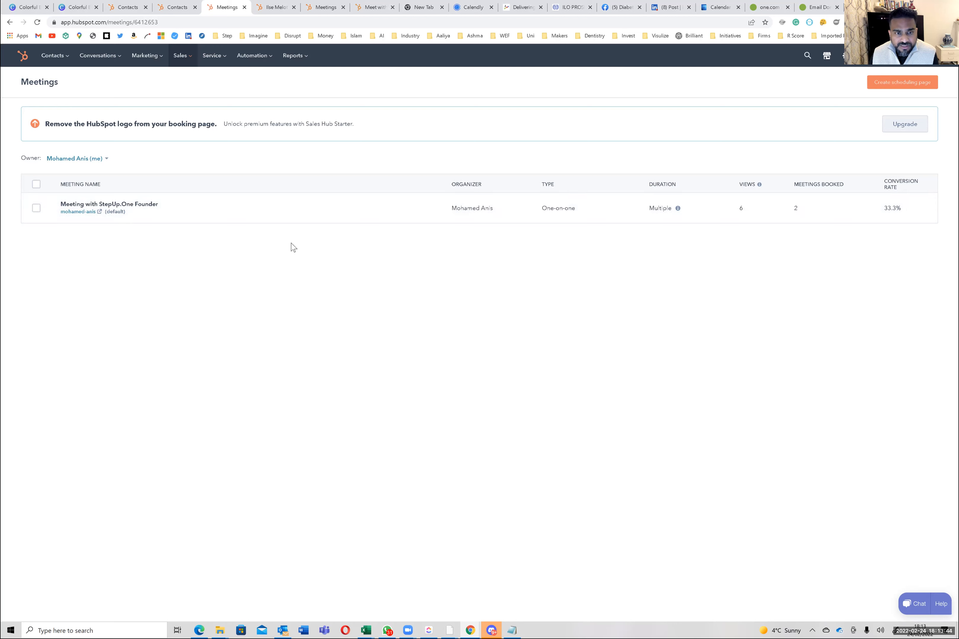
pyautogui.click(350, 209)
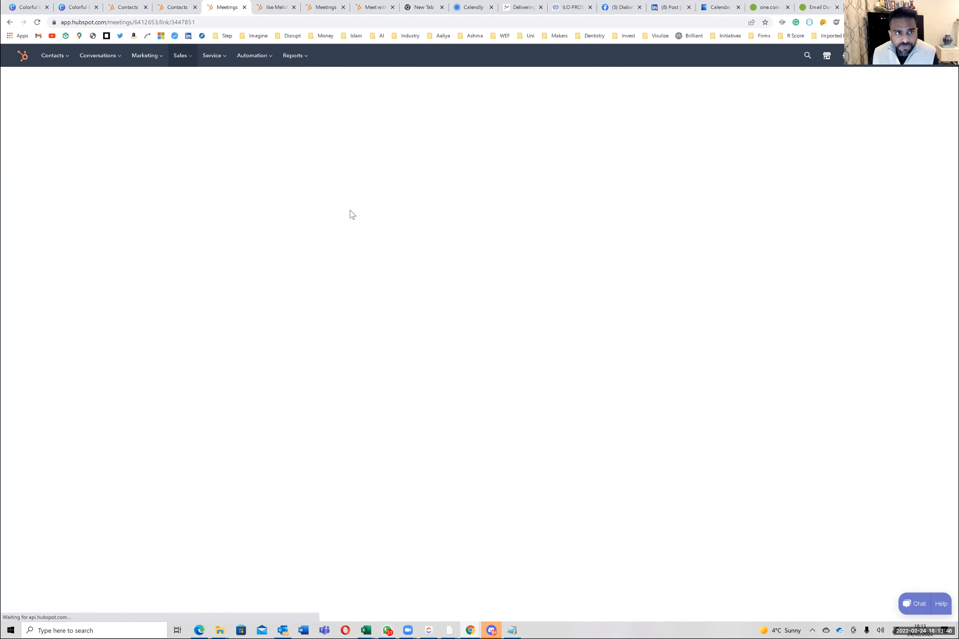
# Review the meeting overview's internal name, title, videoconference location and description text
pyautogui.click(161, 163)
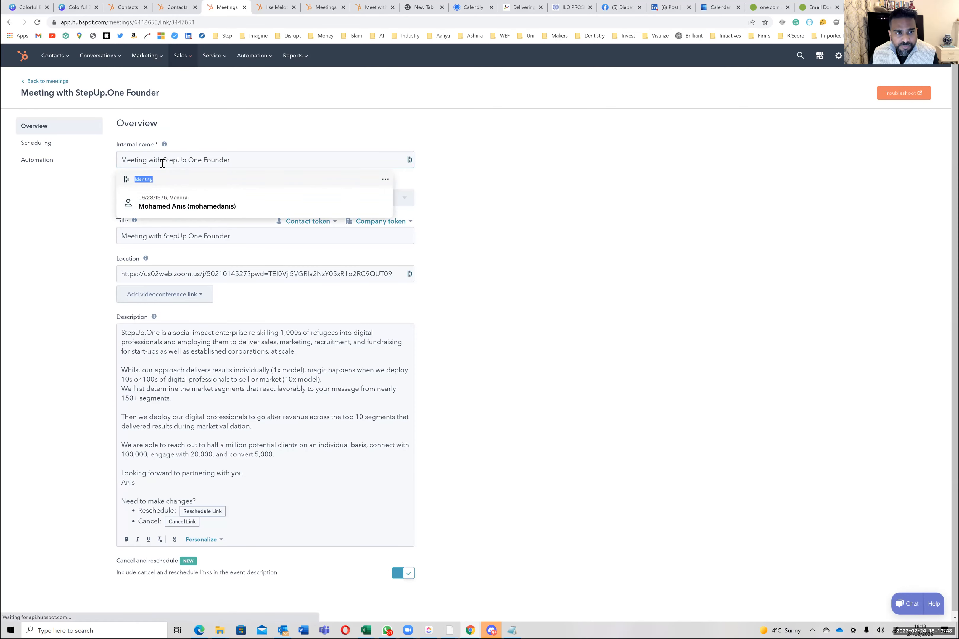
pyautogui.tripleClick(168, 160)
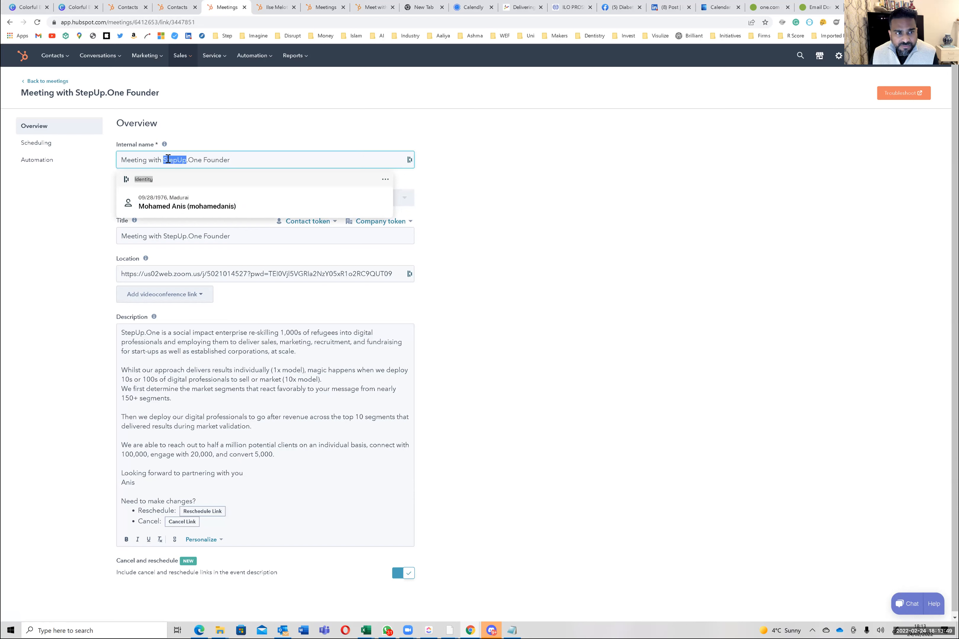
pyautogui.click(34, 223)
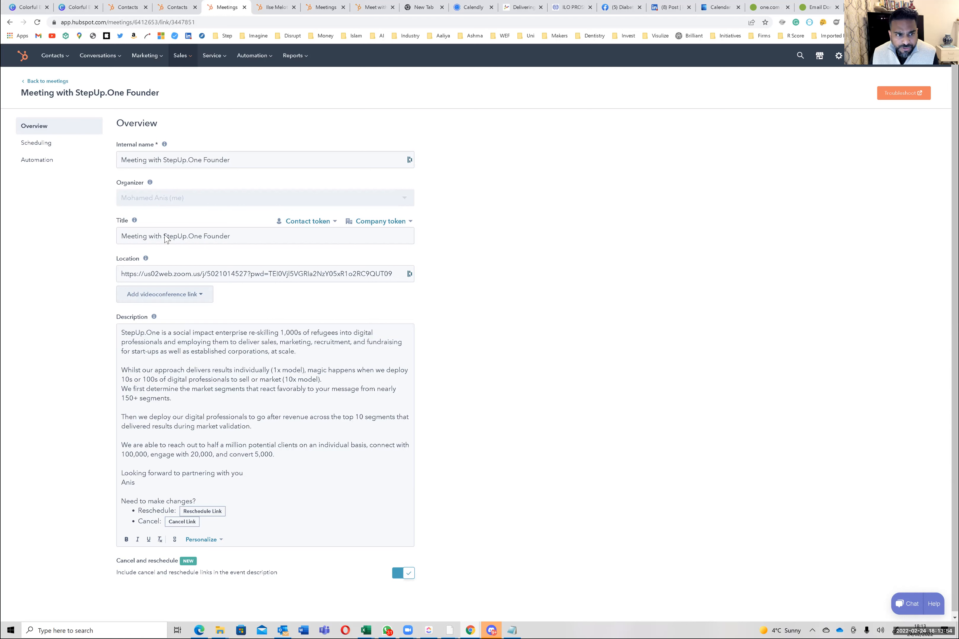
pyautogui.tripleClick(167, 237)
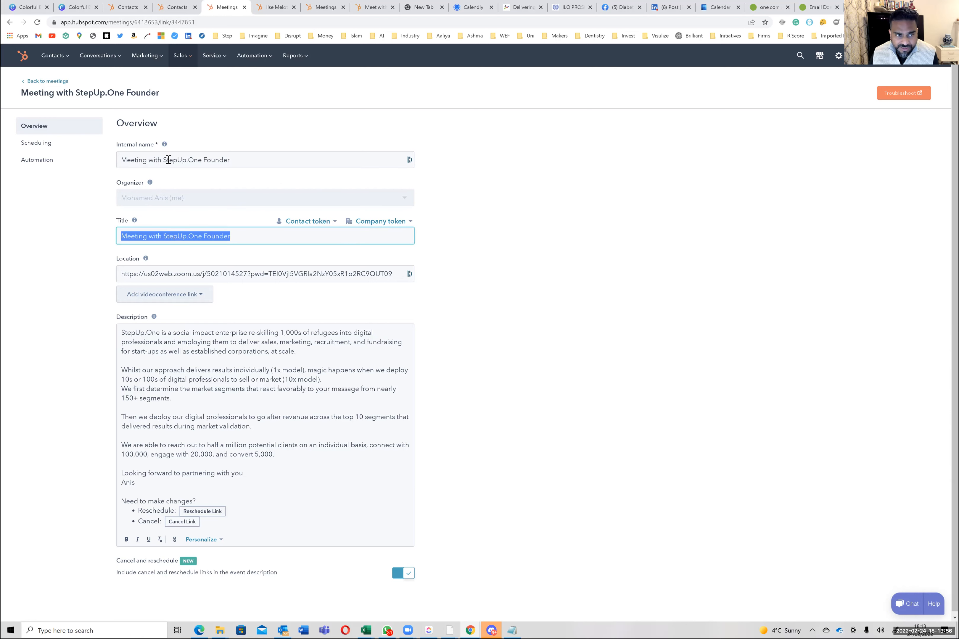
pyautogui.tripleClick(167, 159)
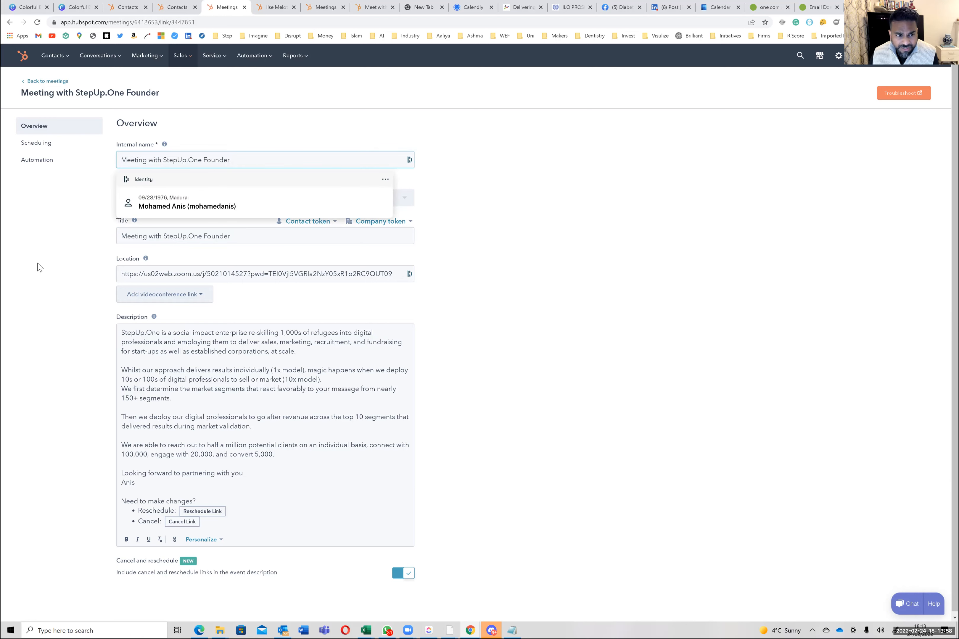
pyautogui.tripleClick(146, 274)
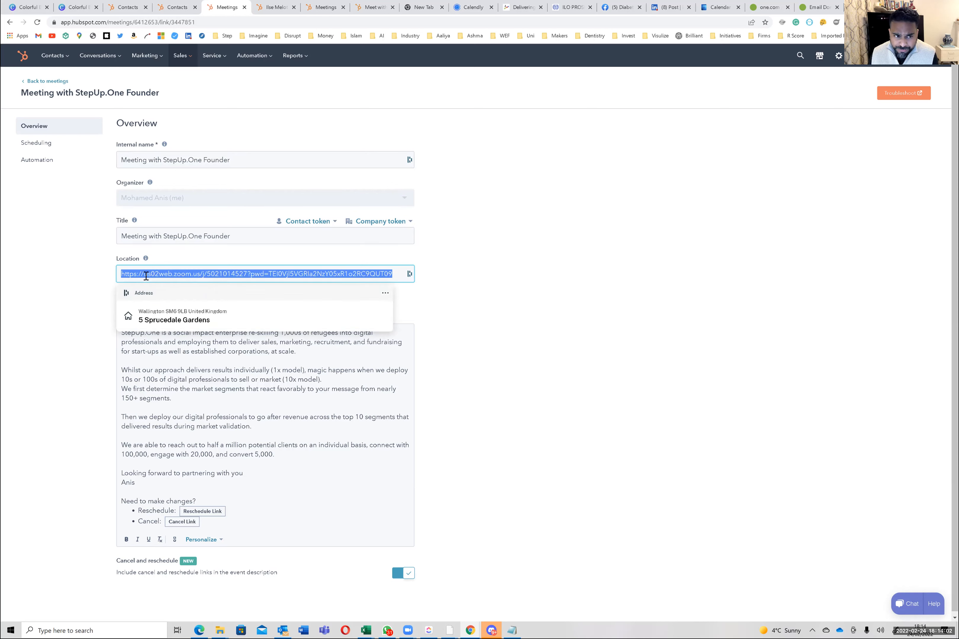
pyautogui.click(97, 292)
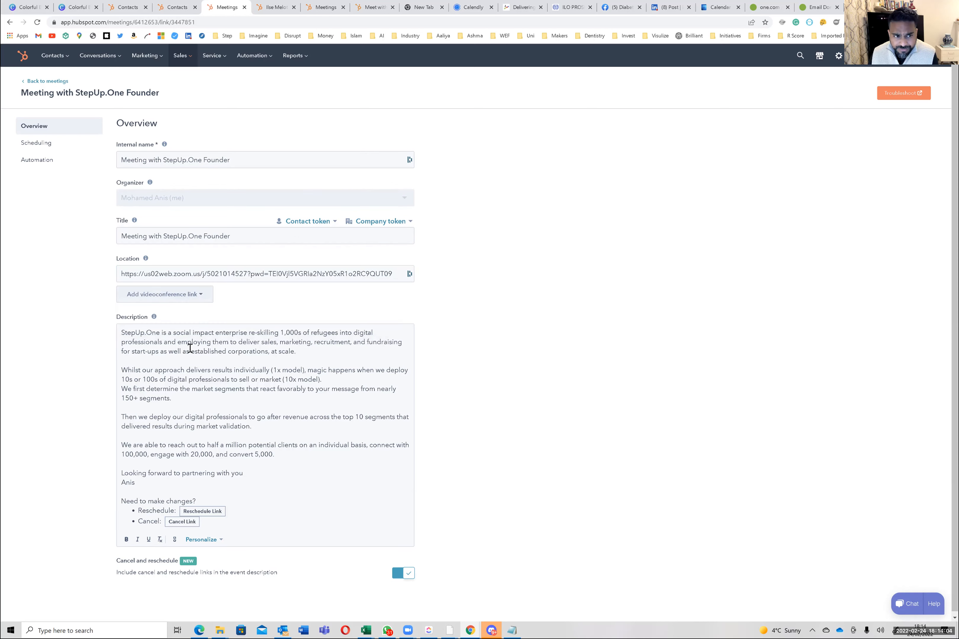
pyautogui.moveTo(126, 333); pyautogui.dragTo(311, 512)
pyautogui.click(128, 337)
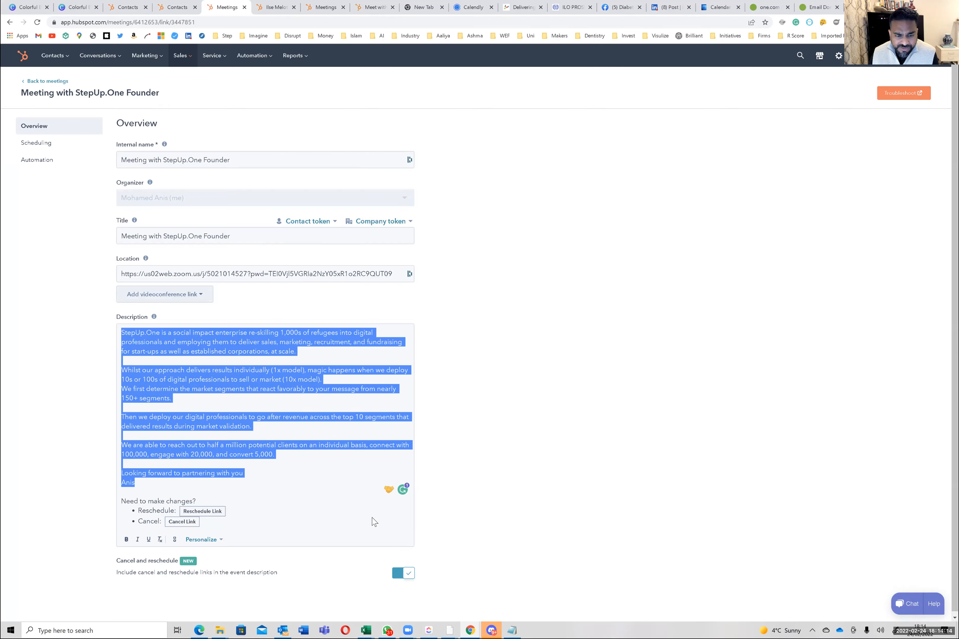
# Try excluding the cancel and reschedule links from the event description, and discard the change
pyautogui.click(403, 573)
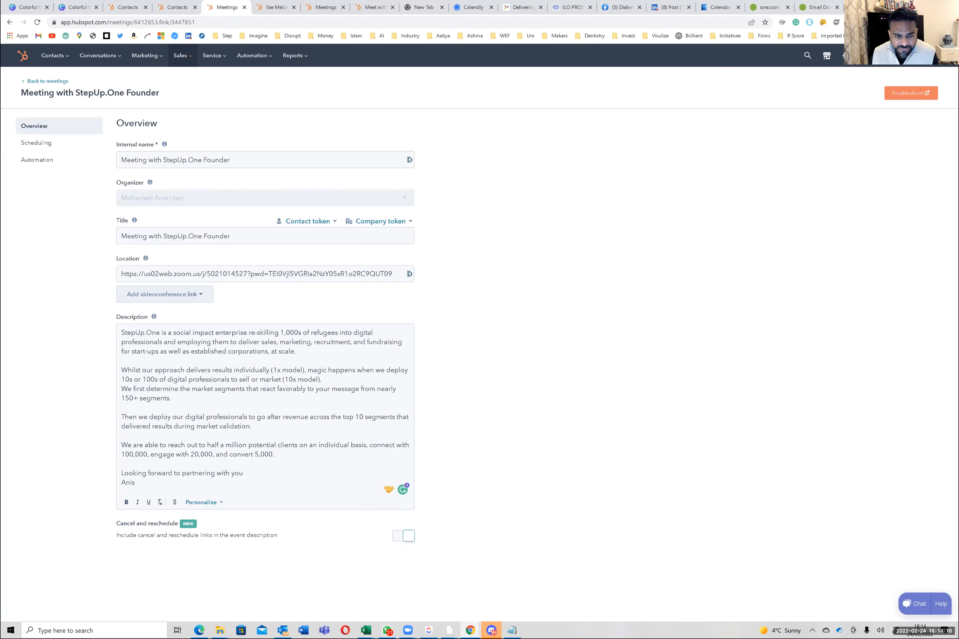
pyautogui.press('space')
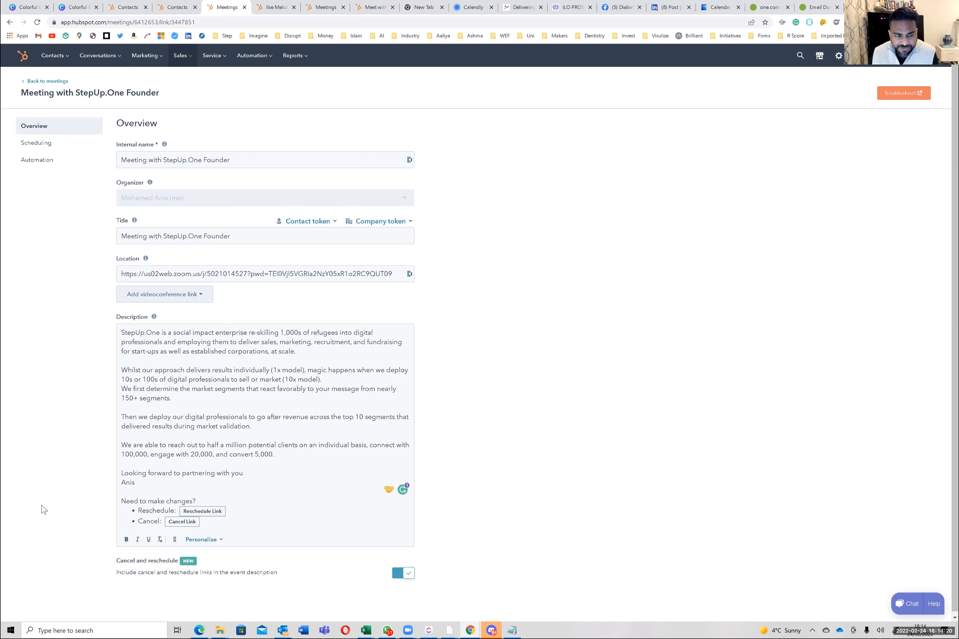
pyautogui.scroll(-1, 45, 510)
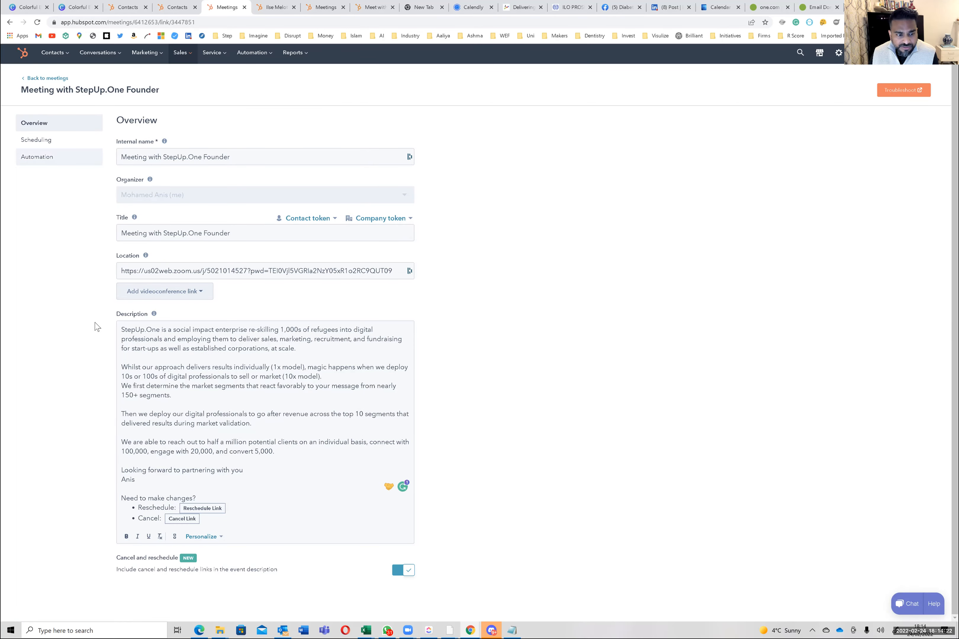
pyautogui.scroll(1, 96, 349)
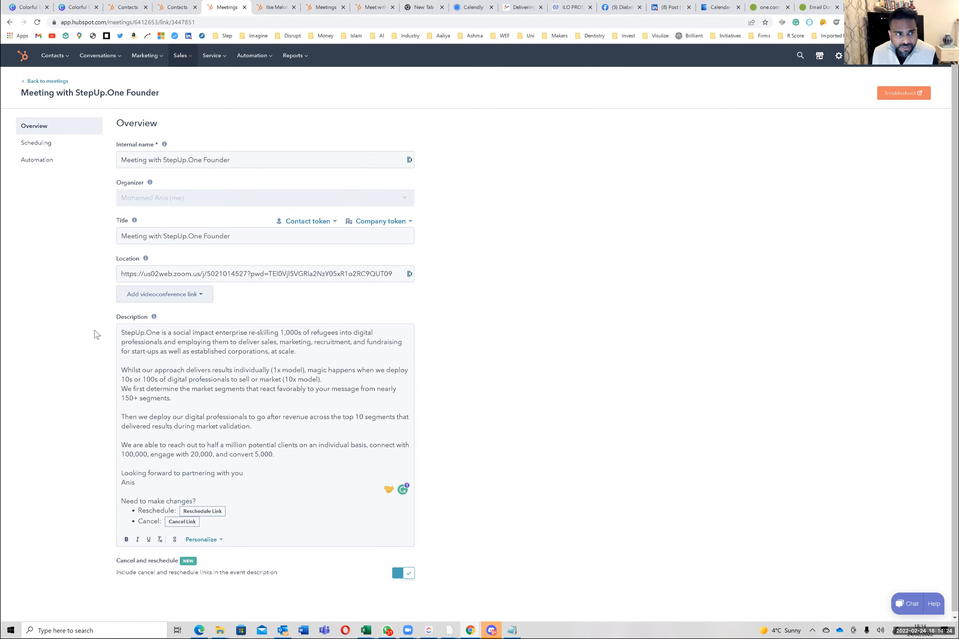
pyautogui.scroll(-1, 475, 343)
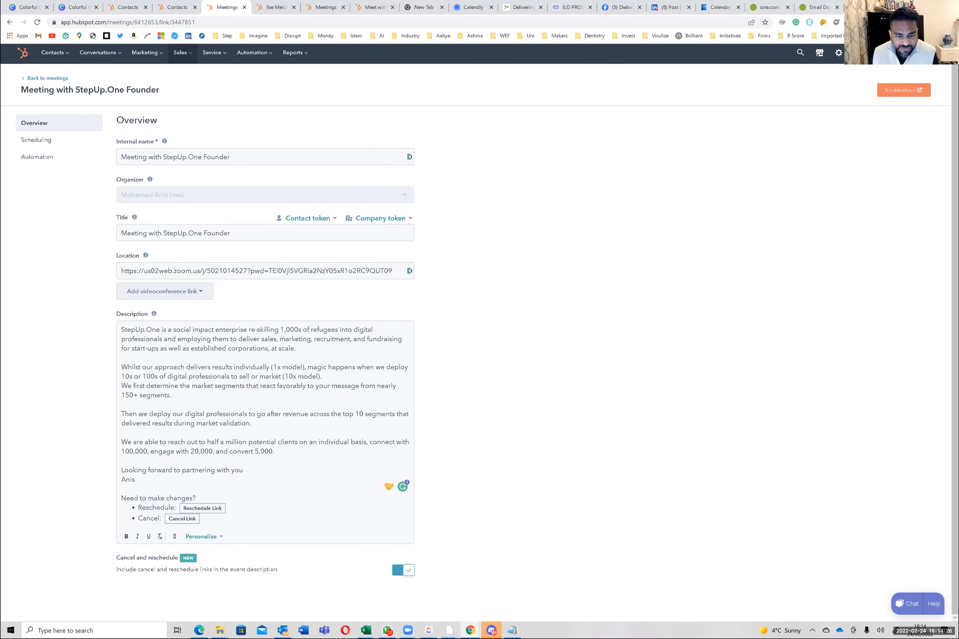
pyautogui.click(403, 570)
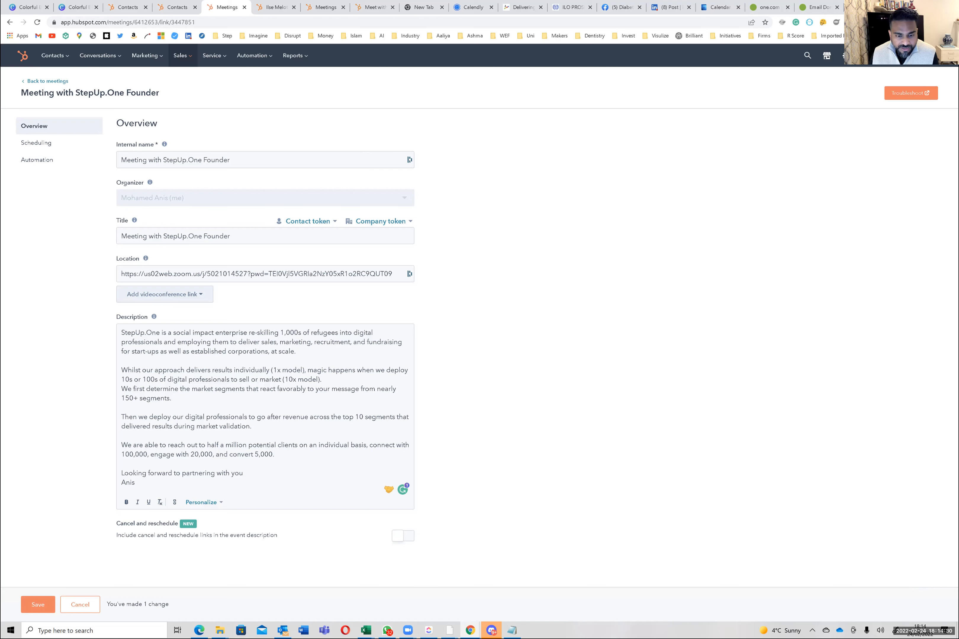
pyautogui.click(79, 604)
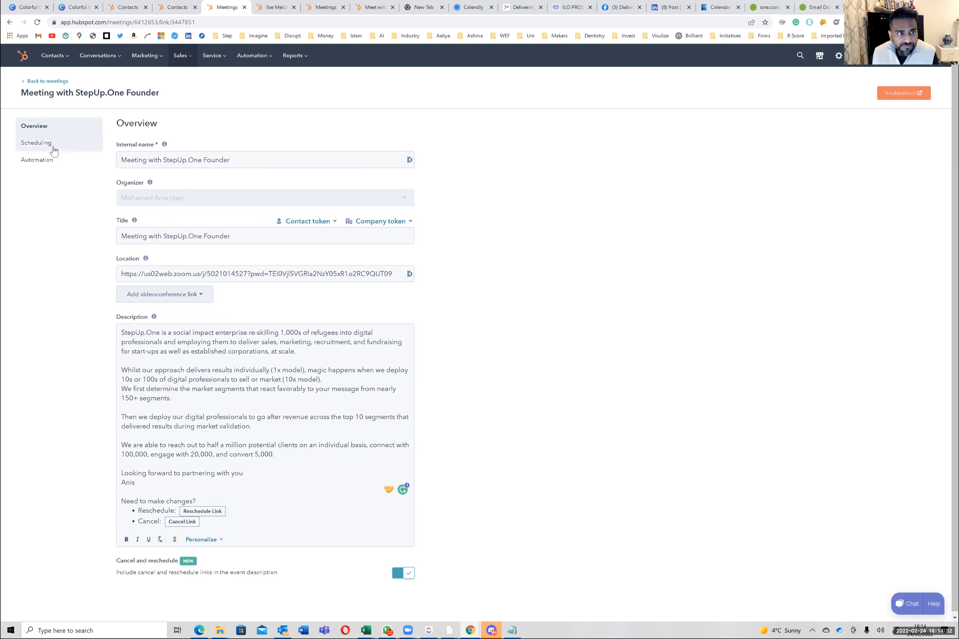
# Change the title in the meeting's scheduling settings to "Meet with StepUp.One Founder"
pyautogui.click(53, 144)
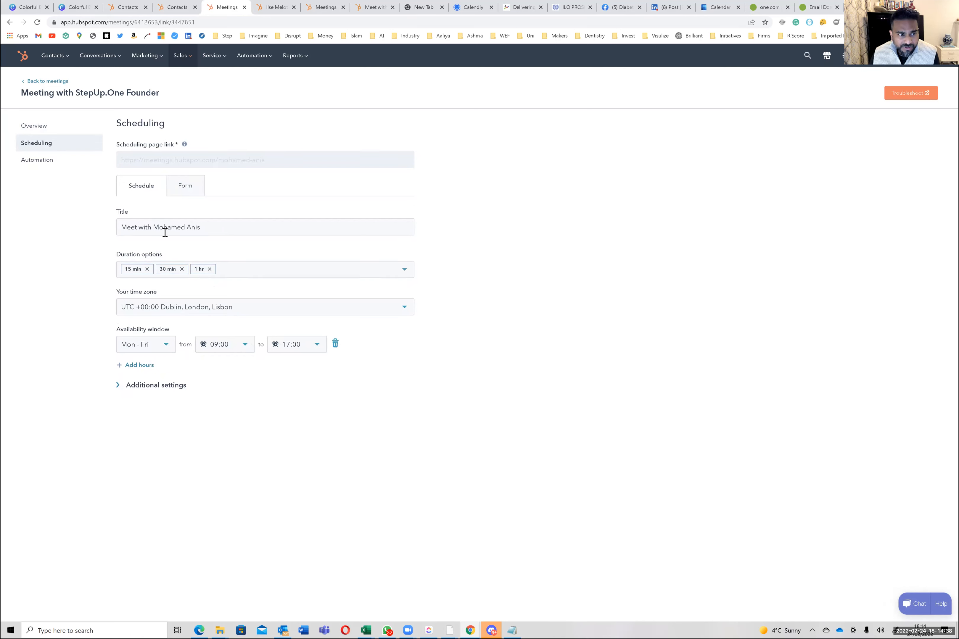
pyautogui.tripleClick(153, 229)
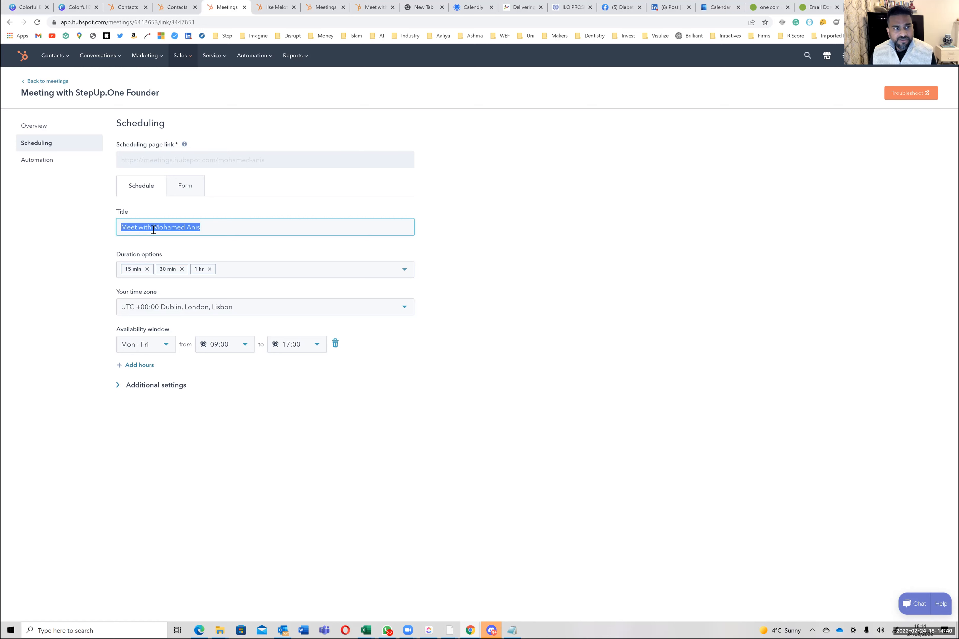
pyautogui.click(155, 230)
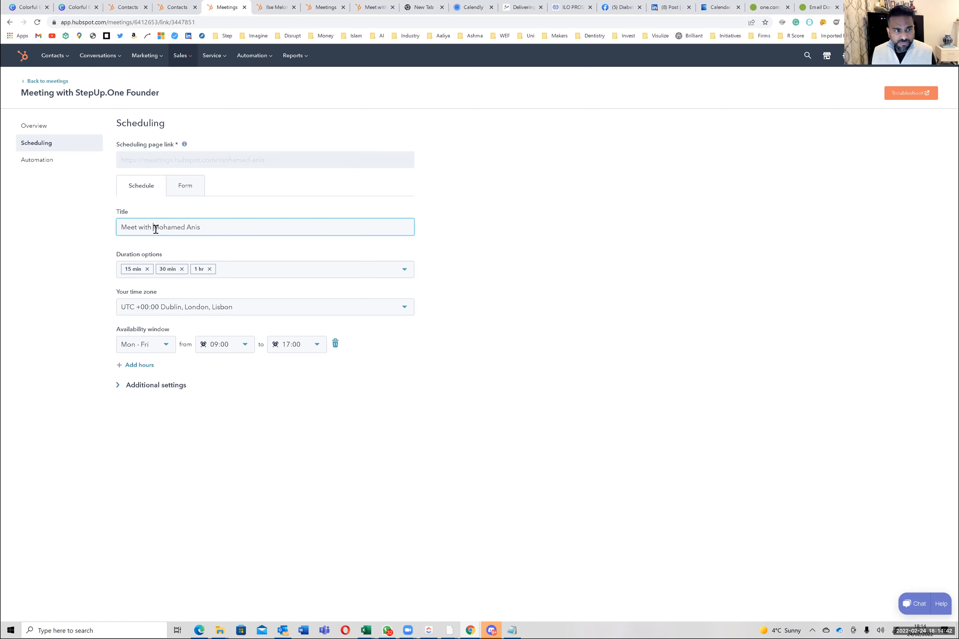
pyautogui.write('StepUp>')
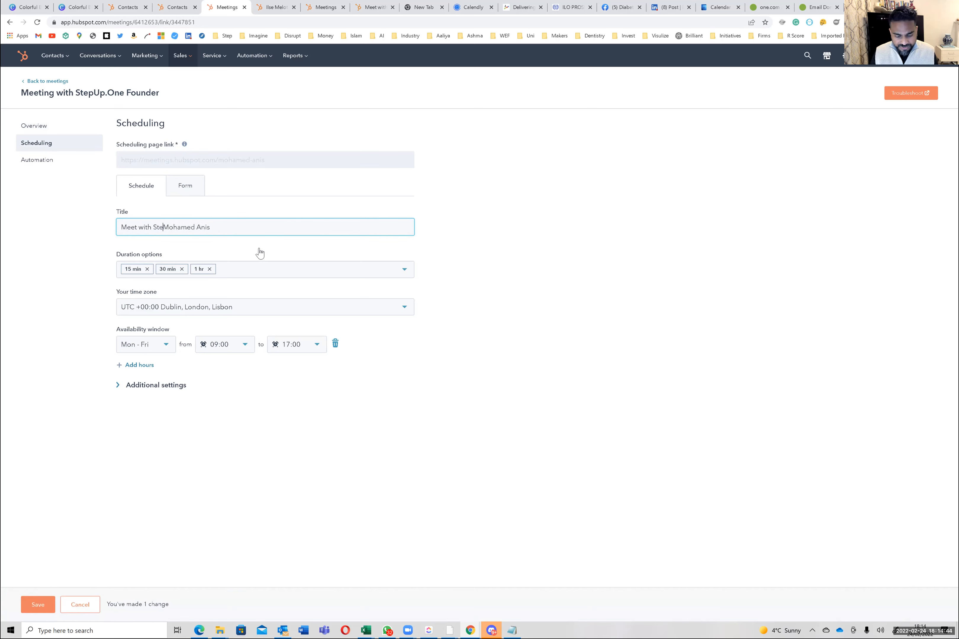
pyautogui.press('BackSpace')
pyautogui.write('.One ')
pyautogui.write('Founder')
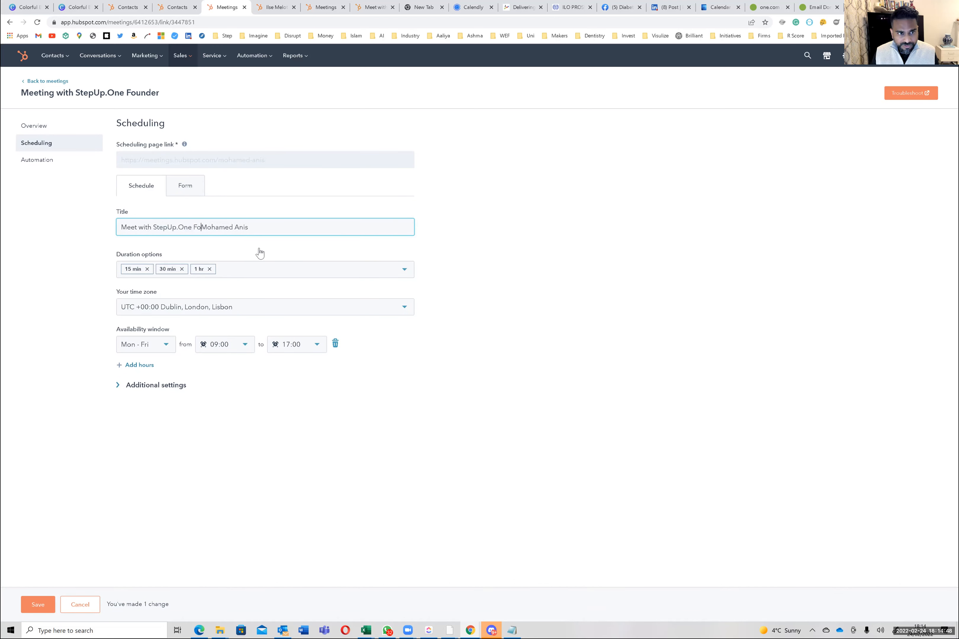
pyautogui.hotkey('shift', 'End')
pyautogui.press('Delete')
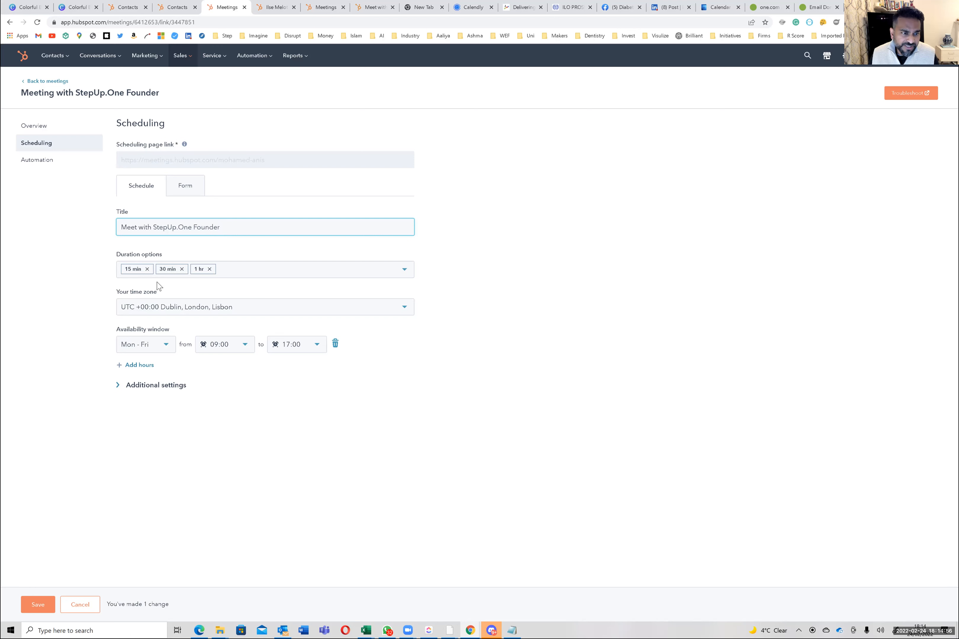
# Remove the 15 min duration option and set the Mon - Fri availability window to end at 18:00
pyautogui.click(147, 269)
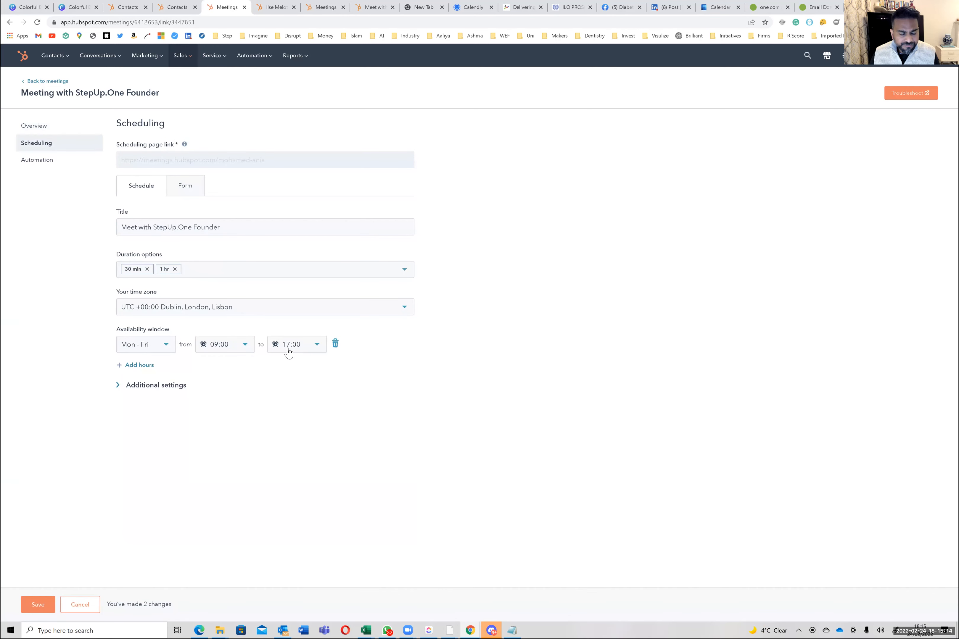
pyautogui.click(317, 349)
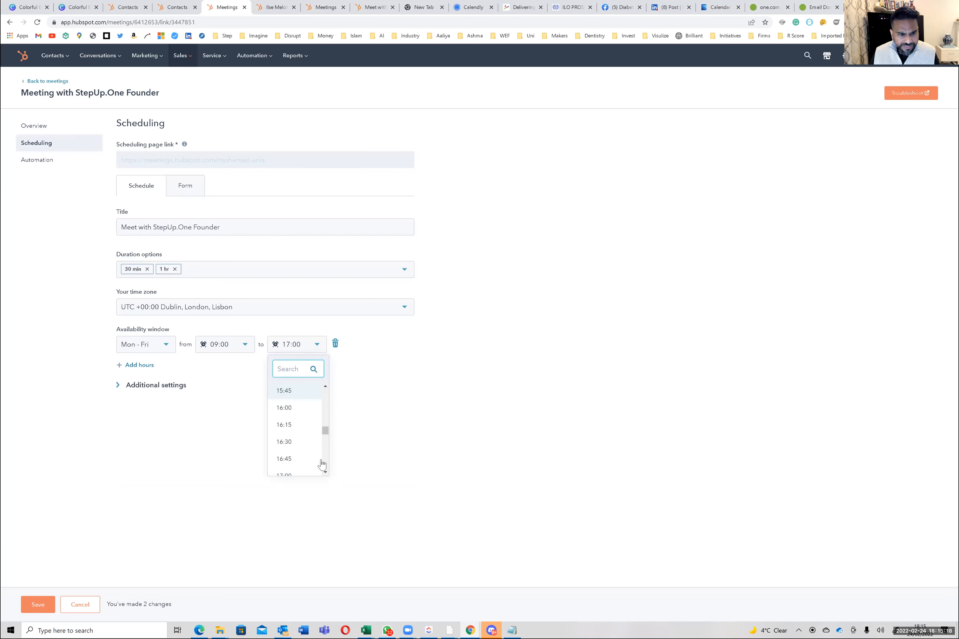
pyautogui.click(326, 473)
pyautogui.click(326, 473)
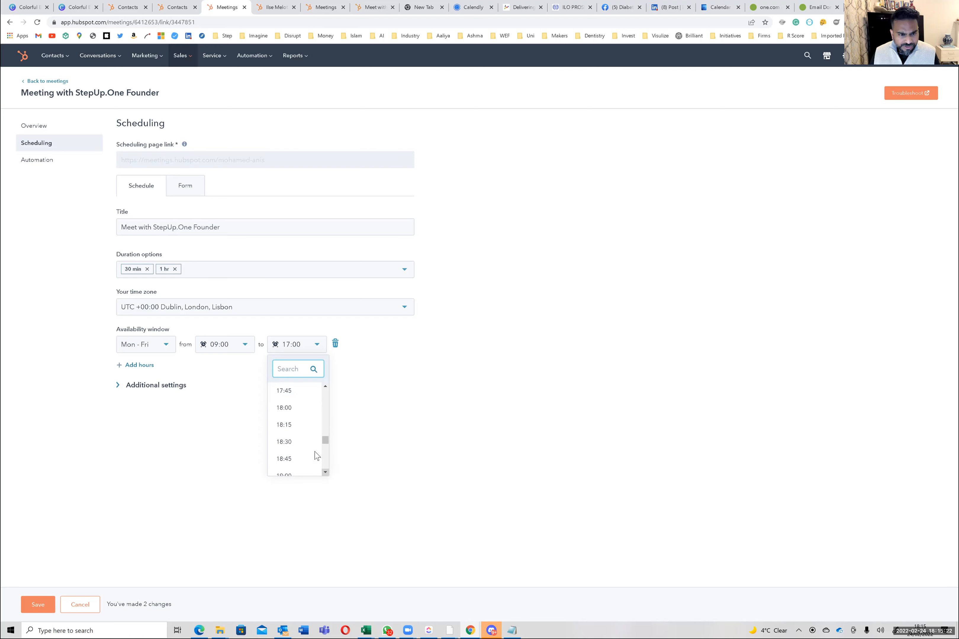
pyautogui.click(290, 409)
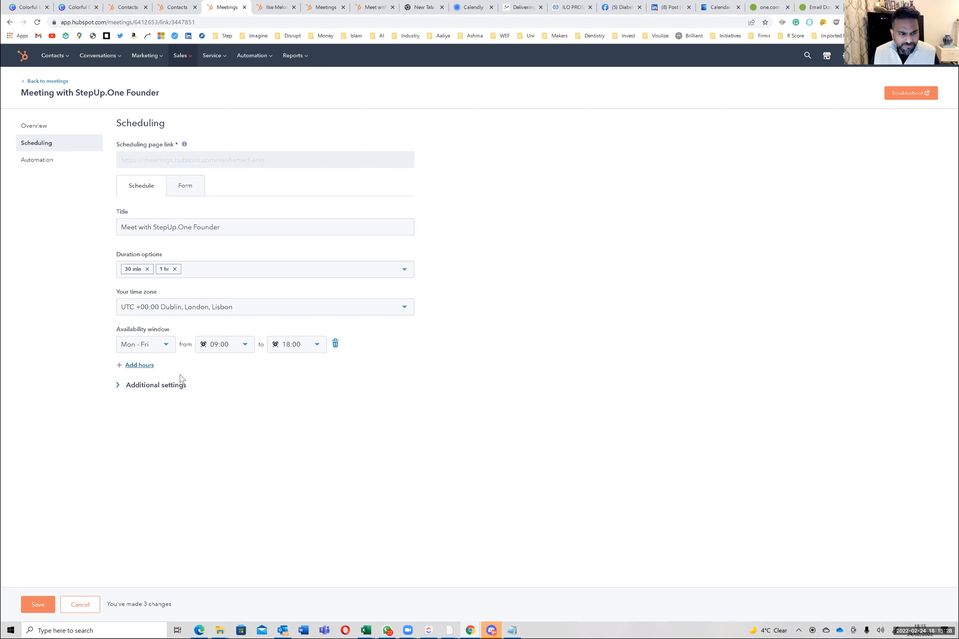
# Check the additional scheduling settings and save the changes to the scheduling page
pyautogui.click(136, 390)
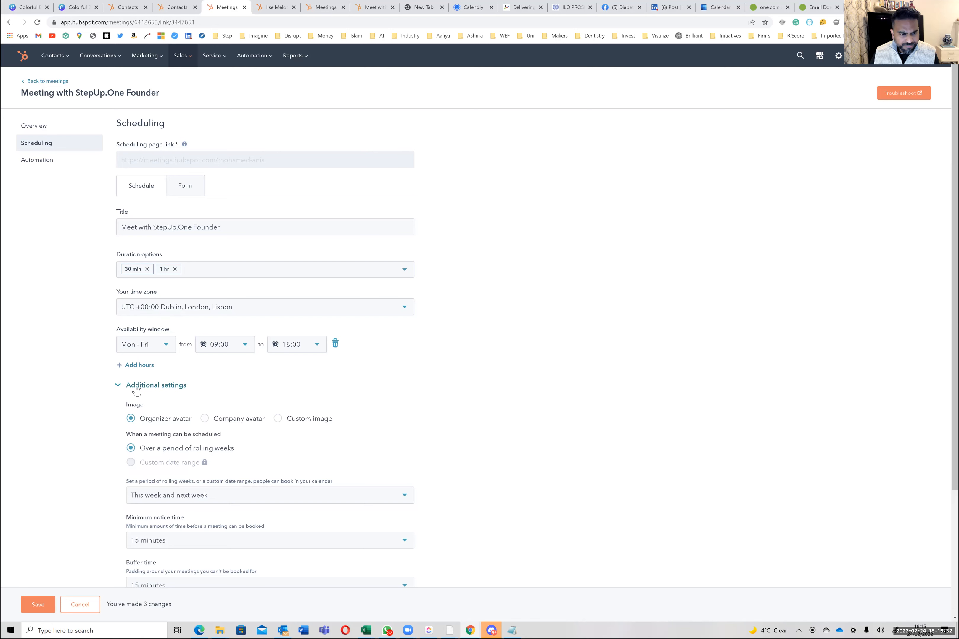
pyautogui.click(136, 390)
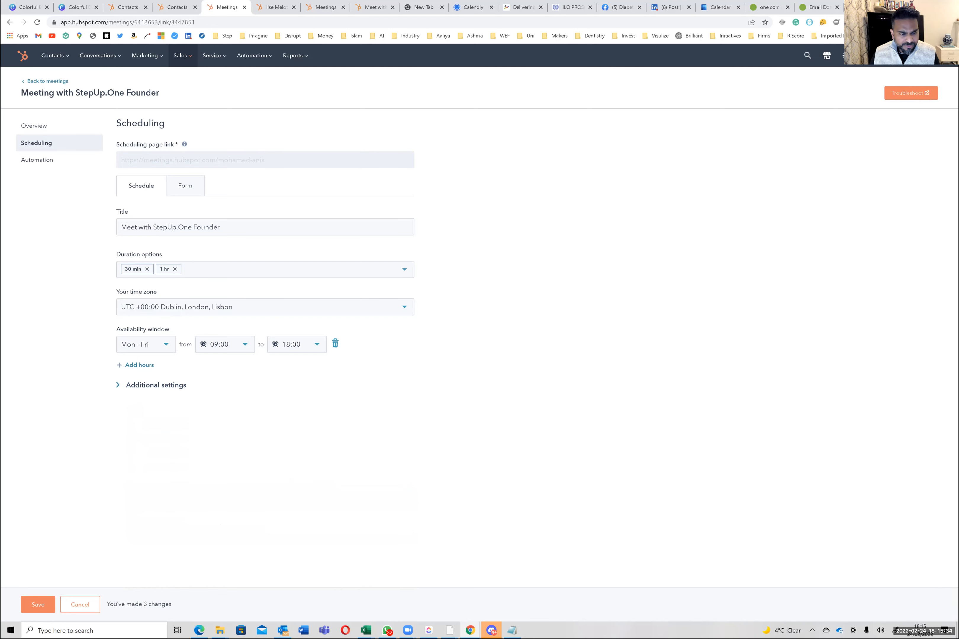
pyautogui.click(38, 604)
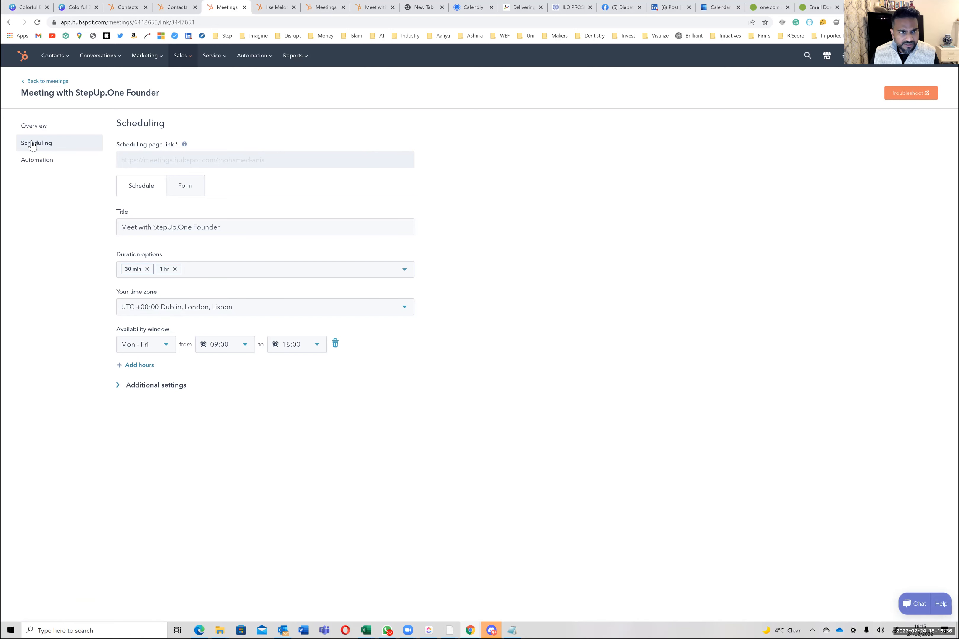
# In the meeting's automation settings, try adding a second pre-meeting reminder email, and remove it
pyautogui.click(49, 164)
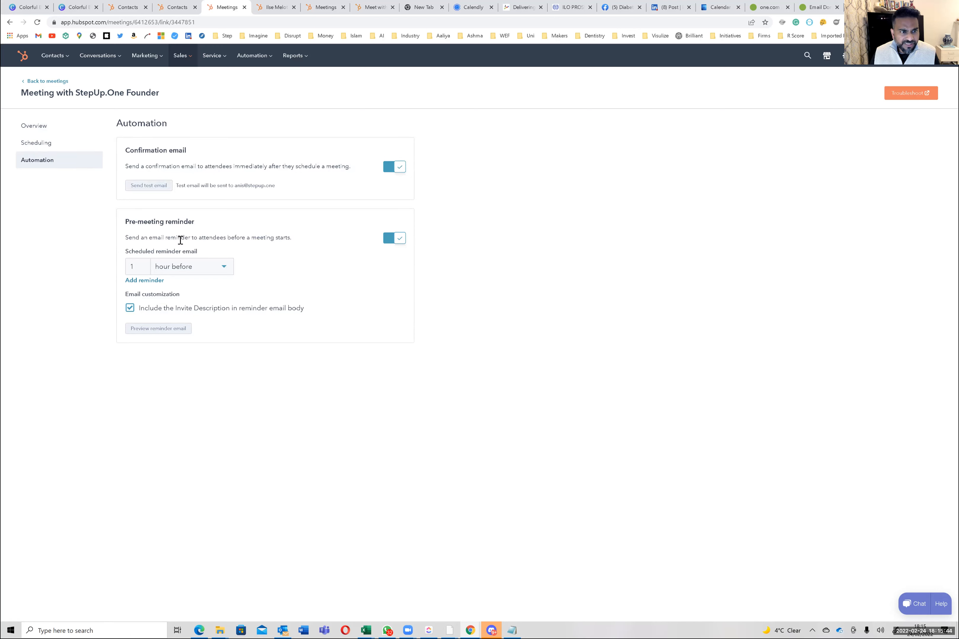
pyautogui.tripleClick(161, 239)
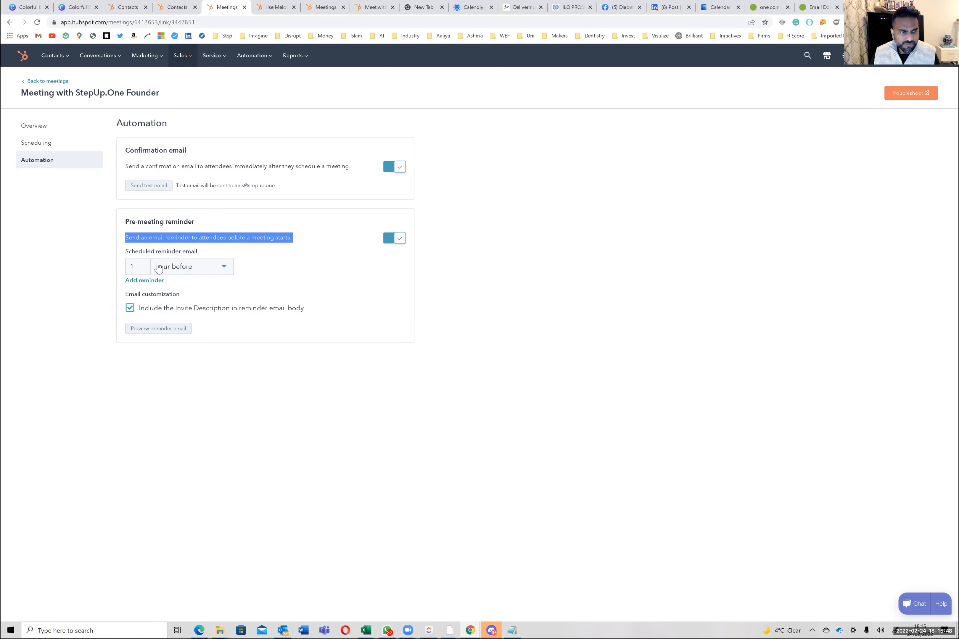
pyautogui.click(136, 281)
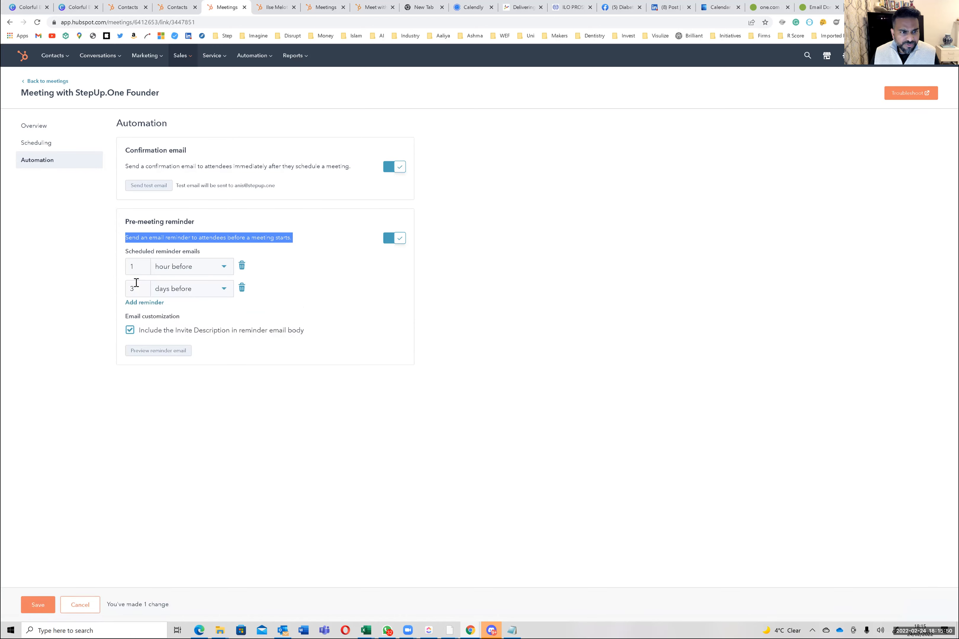
pyautogui.click(242, 288)
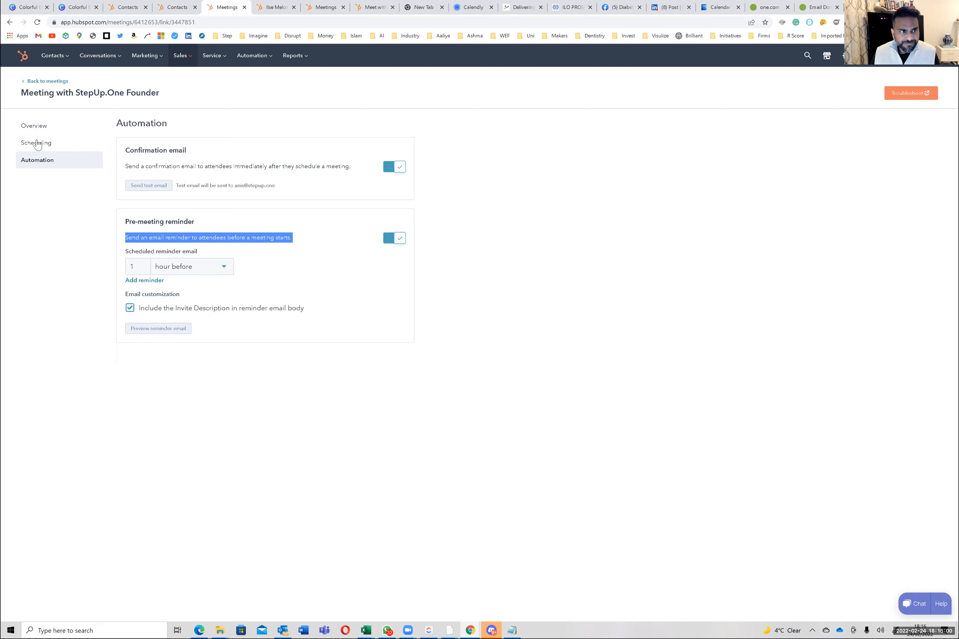
# Go through the meeting's overview, scheduling and automation sections once more, ending on the overview
pyautogui.click(35, 127)
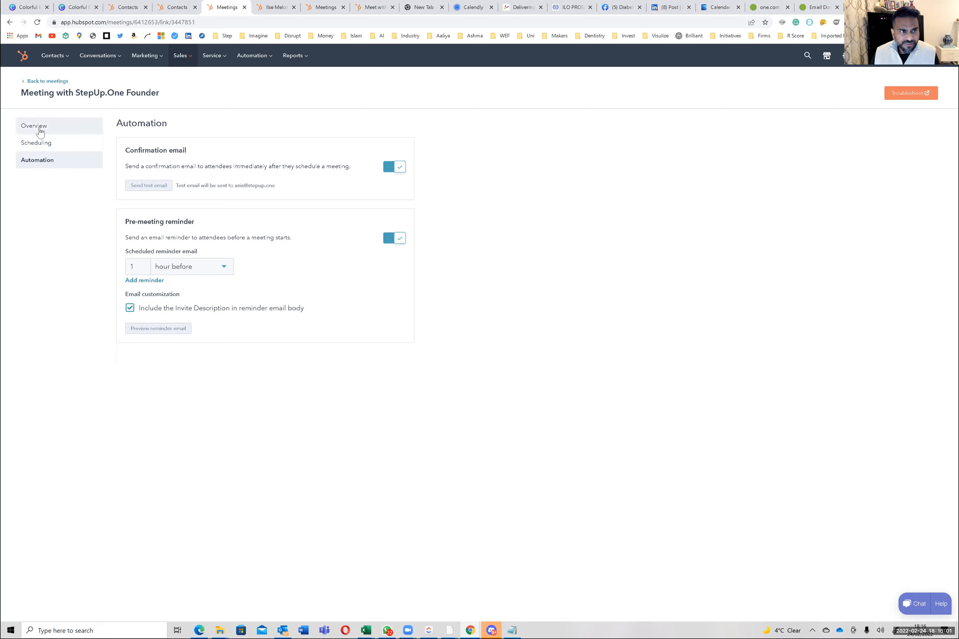
pyautogui.click(42, 148)
pyautogui.click(45, 161)
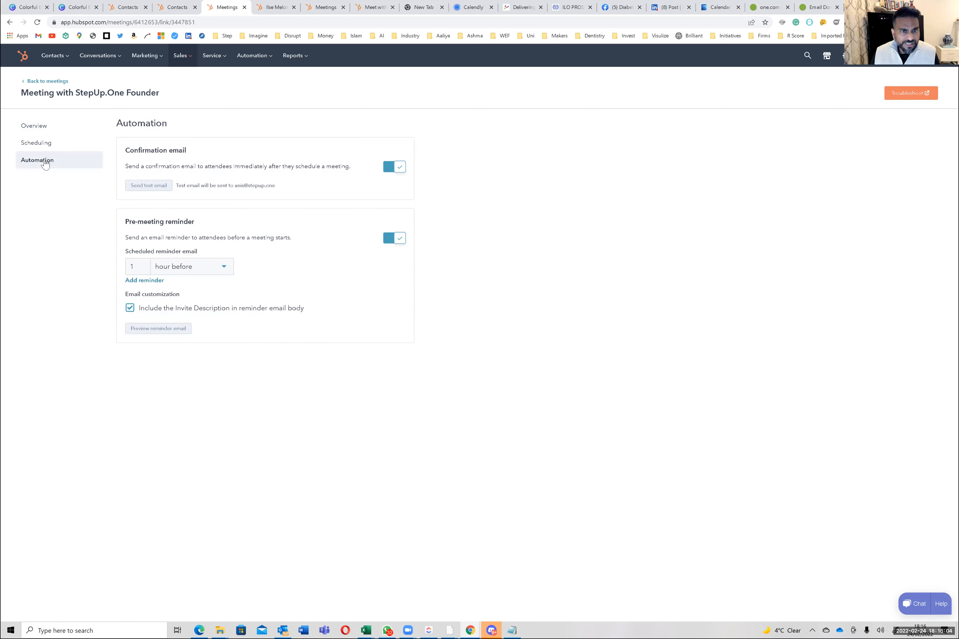
pyautogui.click(37, 126)
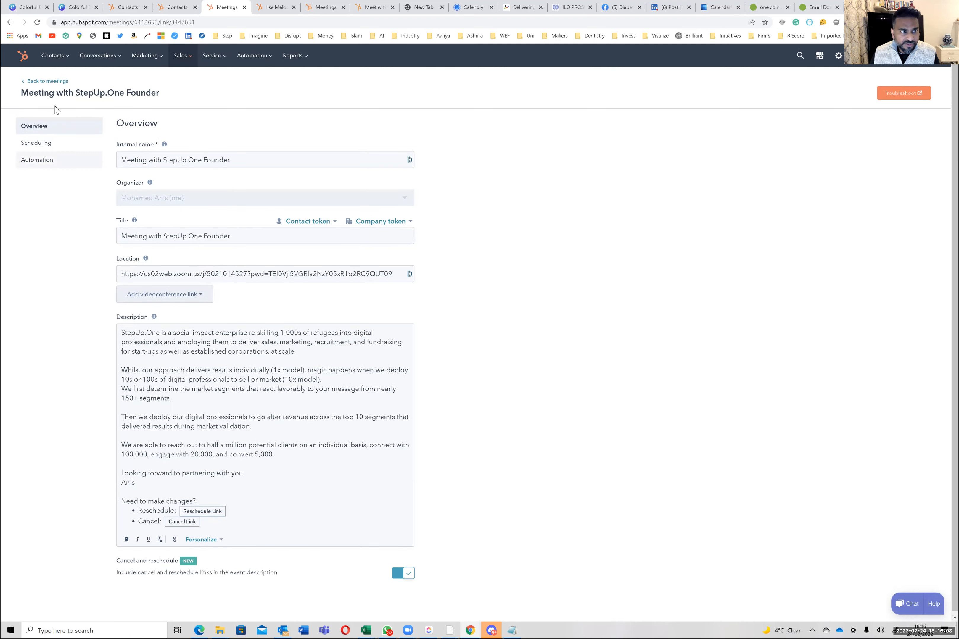
# Return to the meetings list, copy the link of Meeting with StepUp.One Founder, and open it in a new browser tab
pyautogui.click(50, 80)
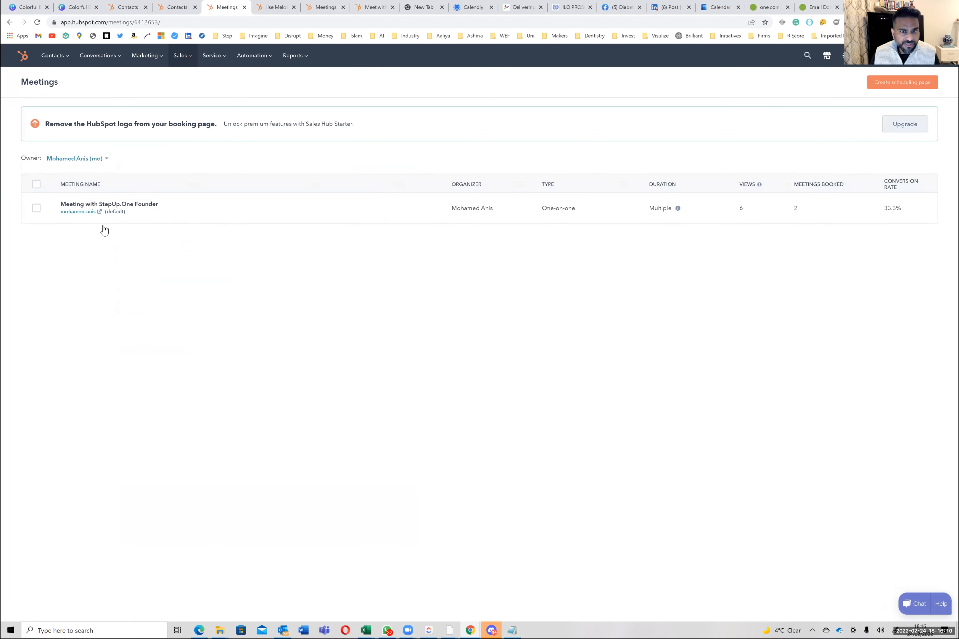
pyautogui.moveTo(348, 211)
pyautogui.click(418, 210)
pyautogui.click(382, 211)
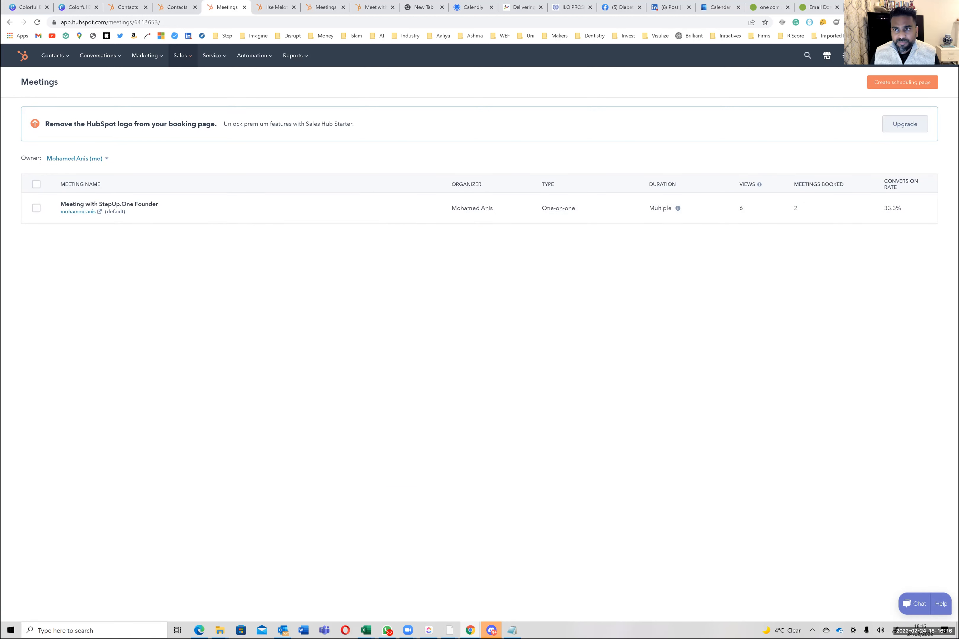
pyautogui.hotkey('ctrl', 't')
pyautogui.press('Return')
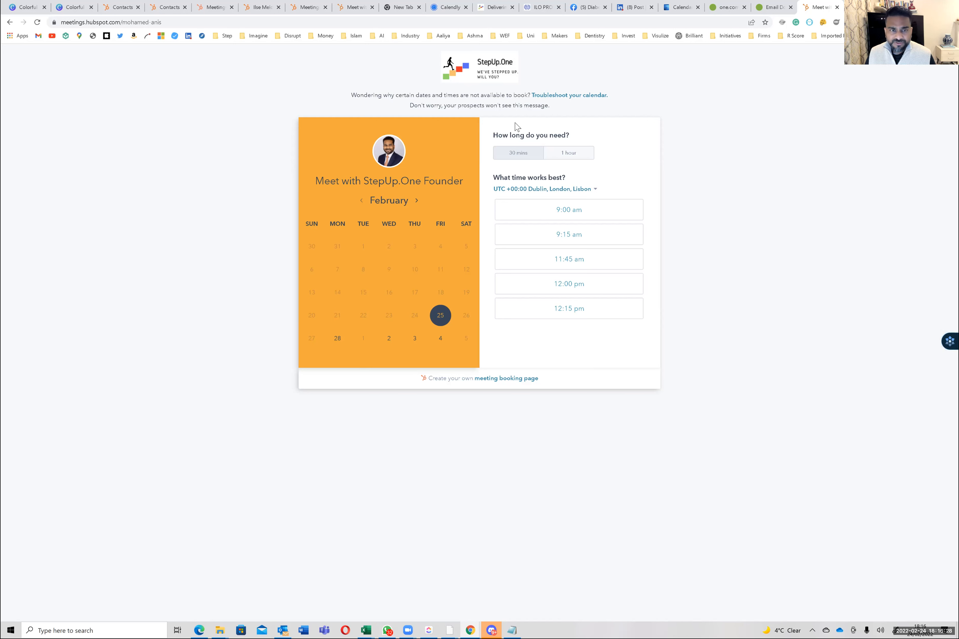
# From the open contact record, go to the account settings and view the general profile preferences
pyautogui.click(260, 6)
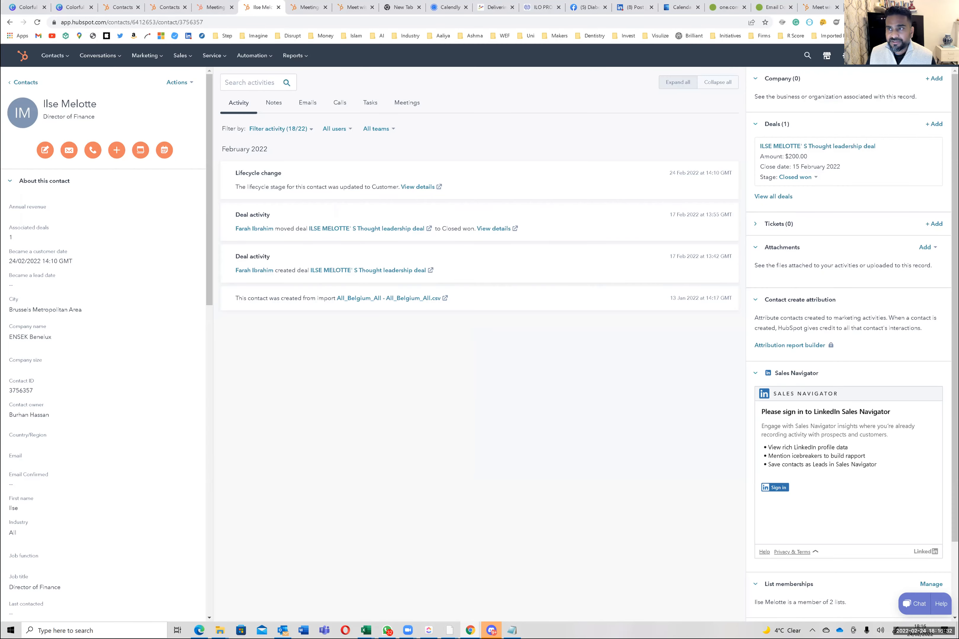
pyautogui.click(934, 56)
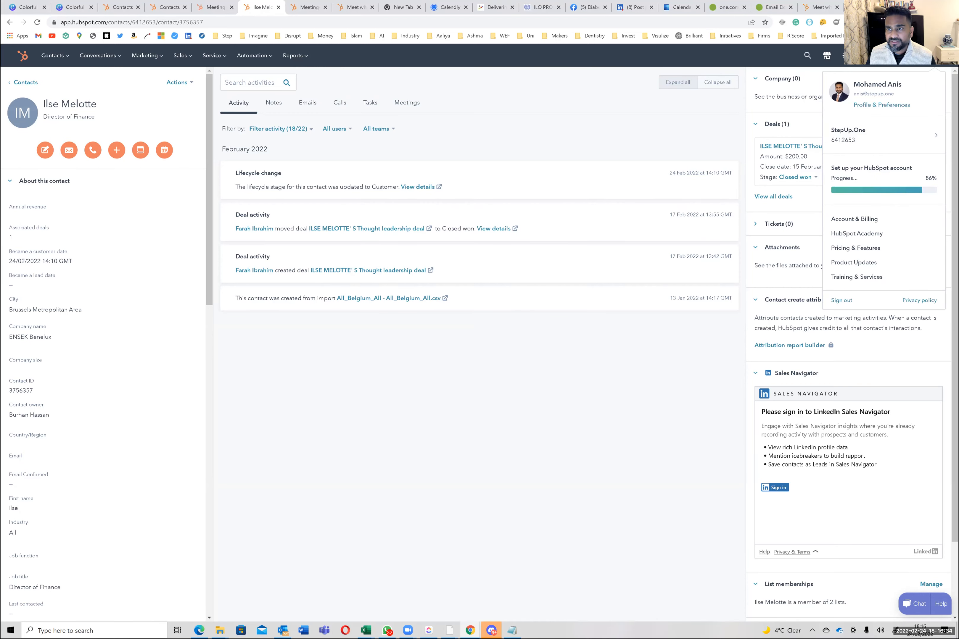
pyautogui.click(846, 56)
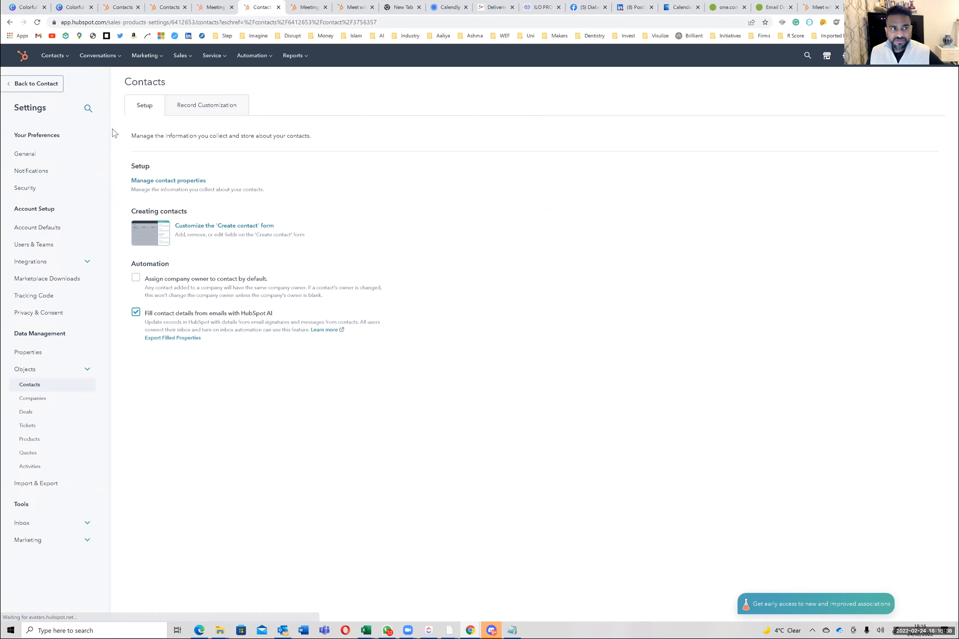
pyautogui.click(51, 156)
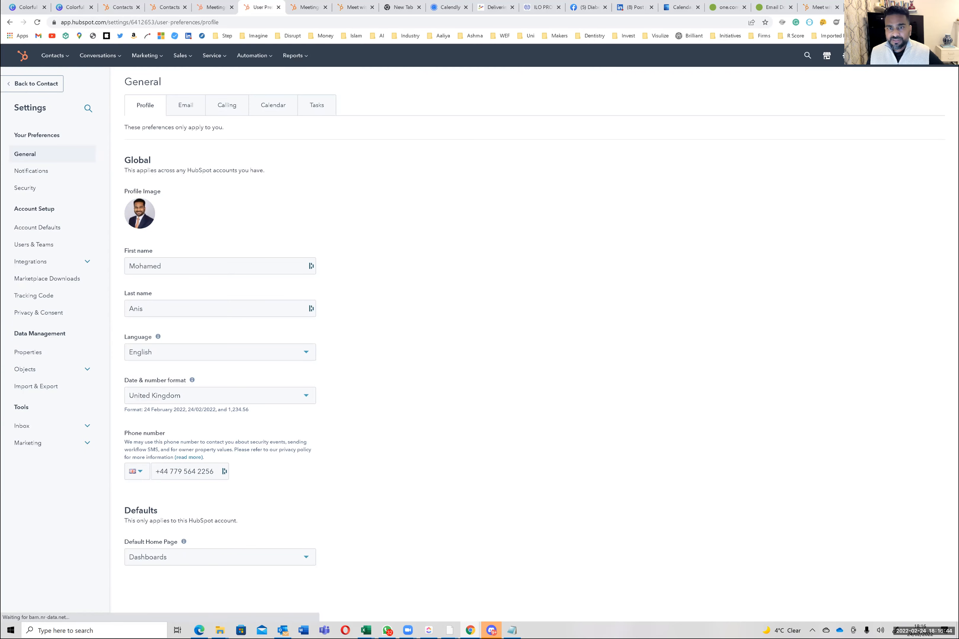
# Switch to the public booking page and check the available times for a 1 hour meeting
pyautogui.click(819, 7)
pyautogui.click(563, 156)
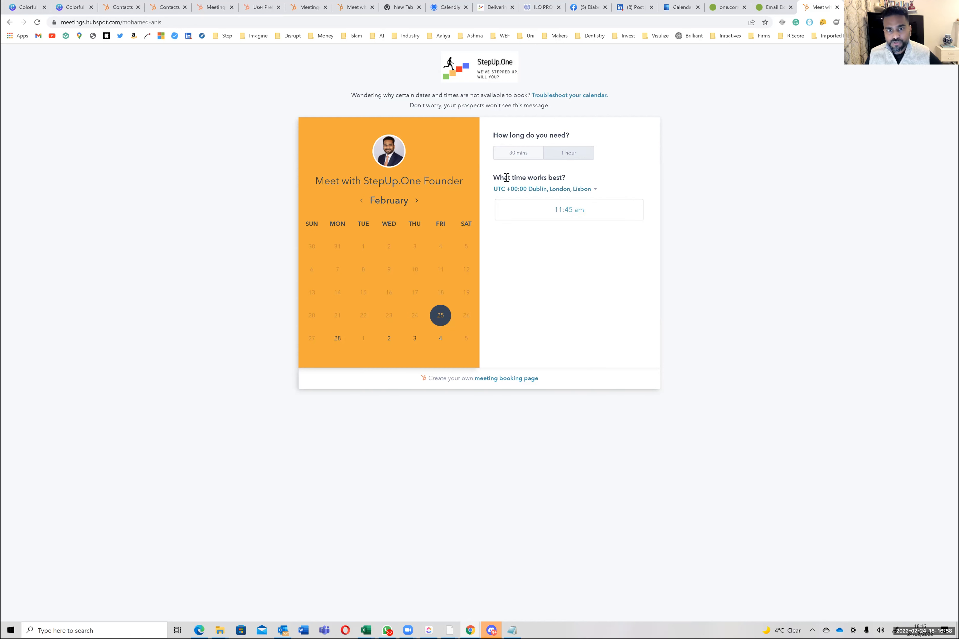
# Go to the meetings list and view the public booking page of Meeting with StepUp.One Founder from its link
pyautogui.click(358, 8)
pyautogui.click(309, 7)
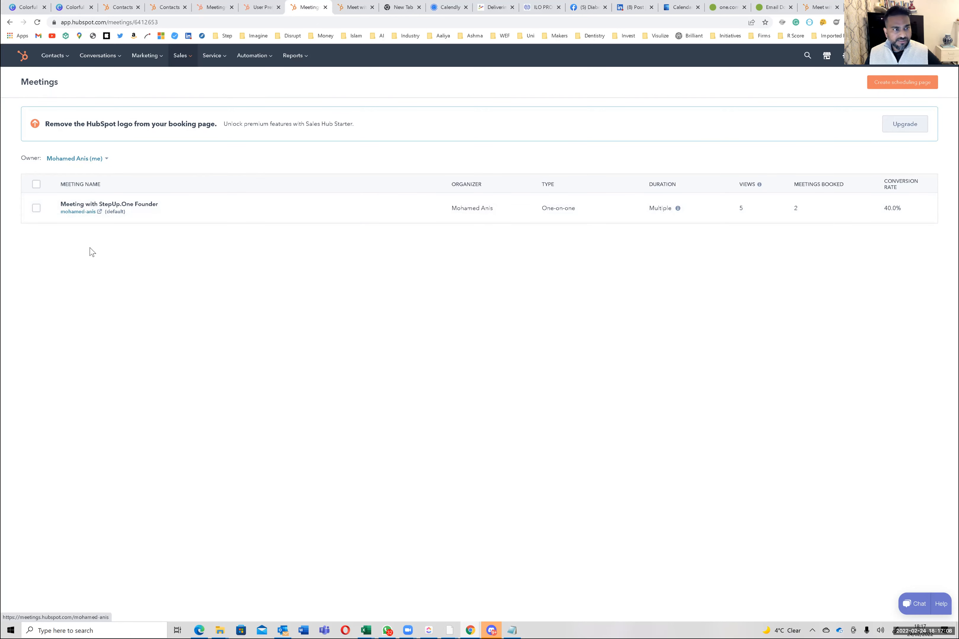
pyautogui.click(107, 159)
pyautogui.click(164, 161)
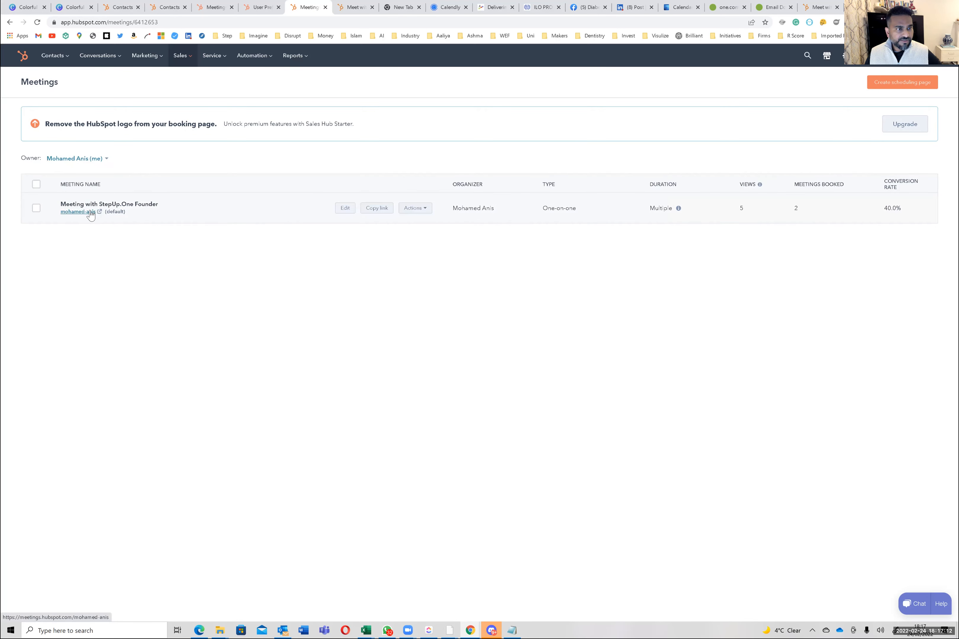
pyautogui.click(78, 212)
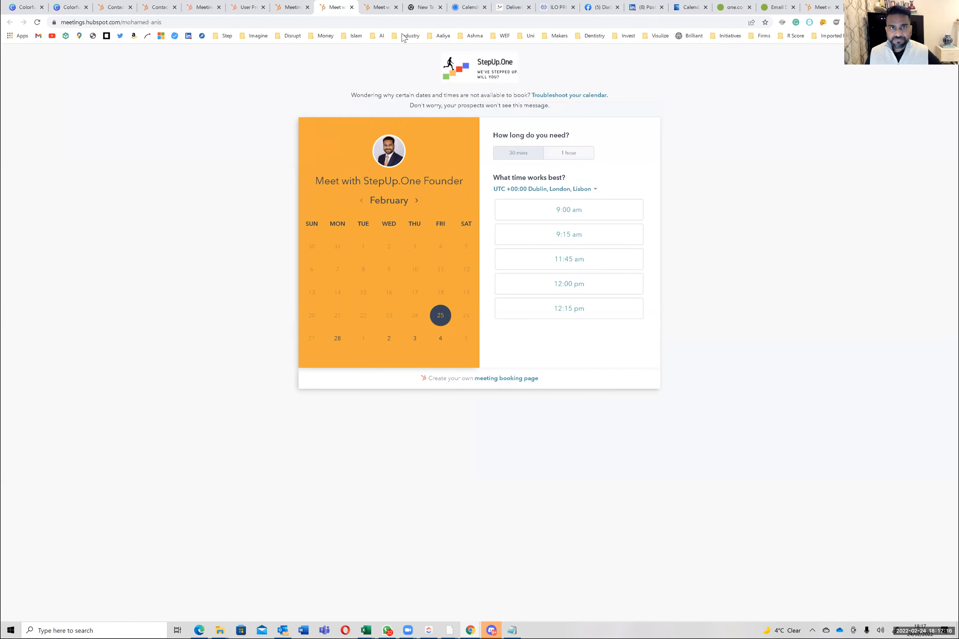
# Reopen Meeting with StepUp.One Founder for editing and examine its contact token, company token and videoconference link options
pyautogui.click(292, 7)
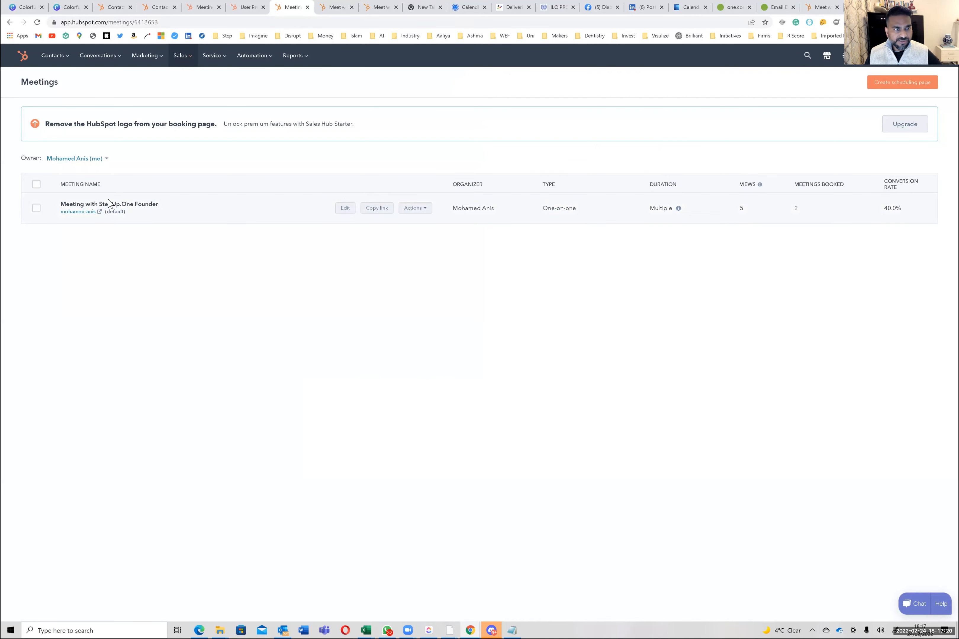
pyautogui.click(350, 209)
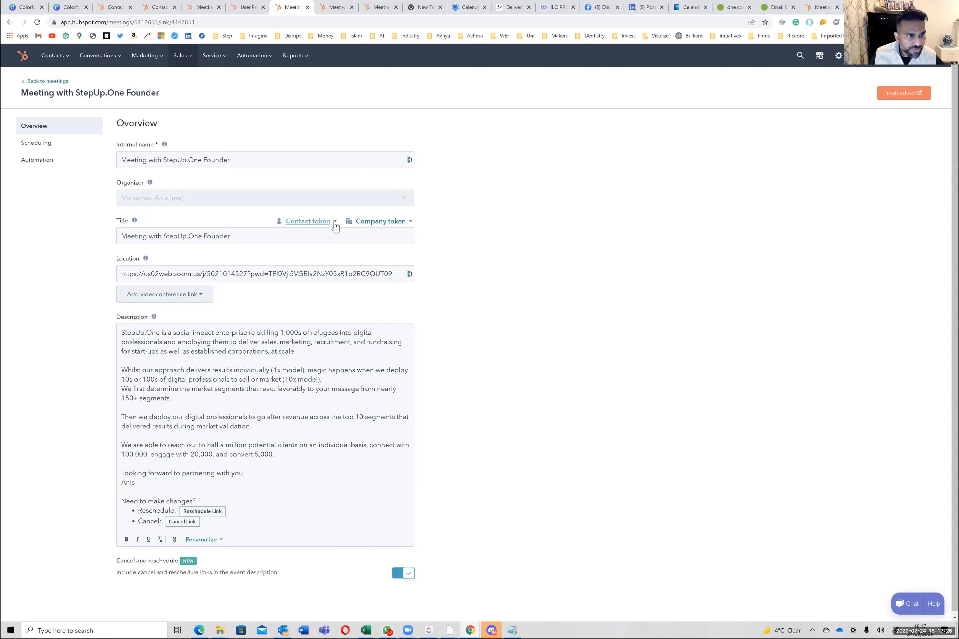
pyautogui.click(335, 222)
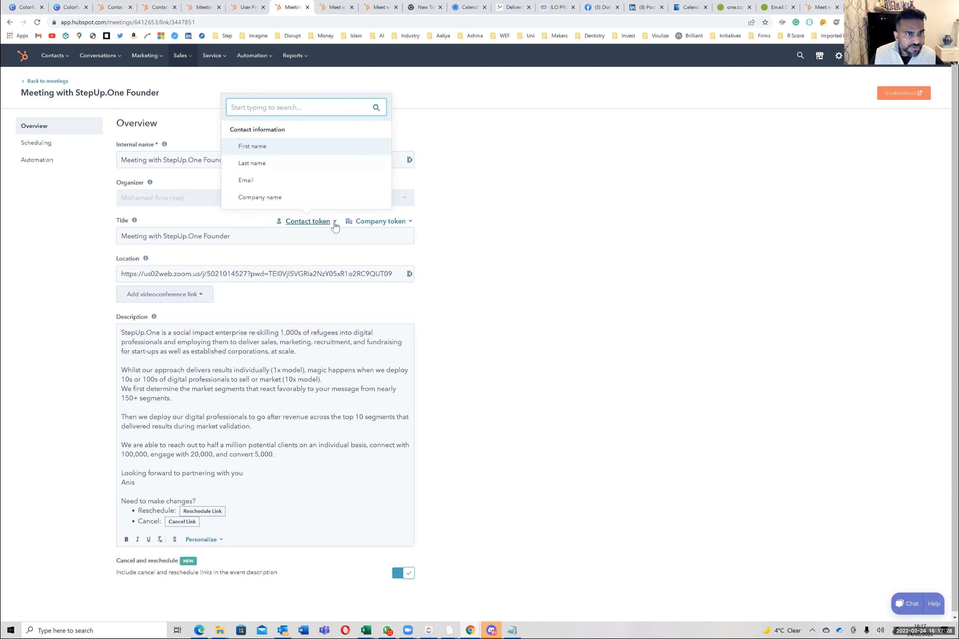
pyautogui.click(407, 222)
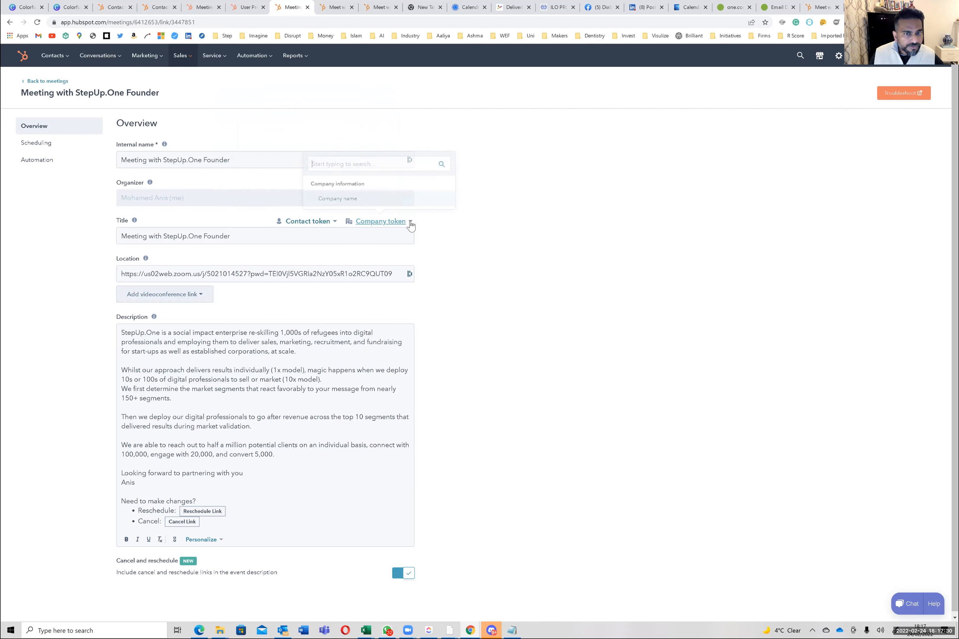
pyautogui.click(464, 231)
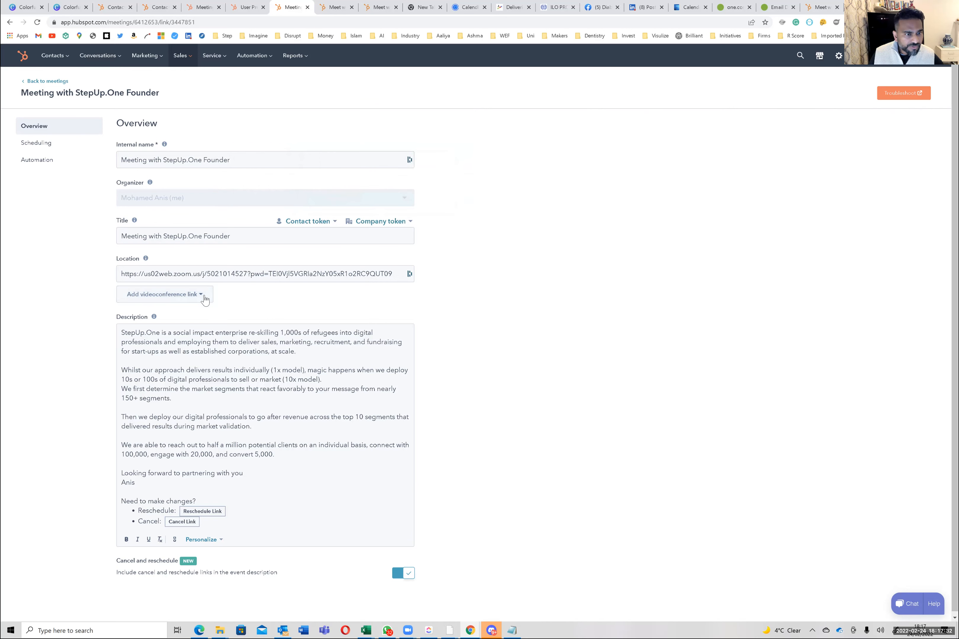
pyautogui.click(198, 294)
pyautogui.click(198, 294)
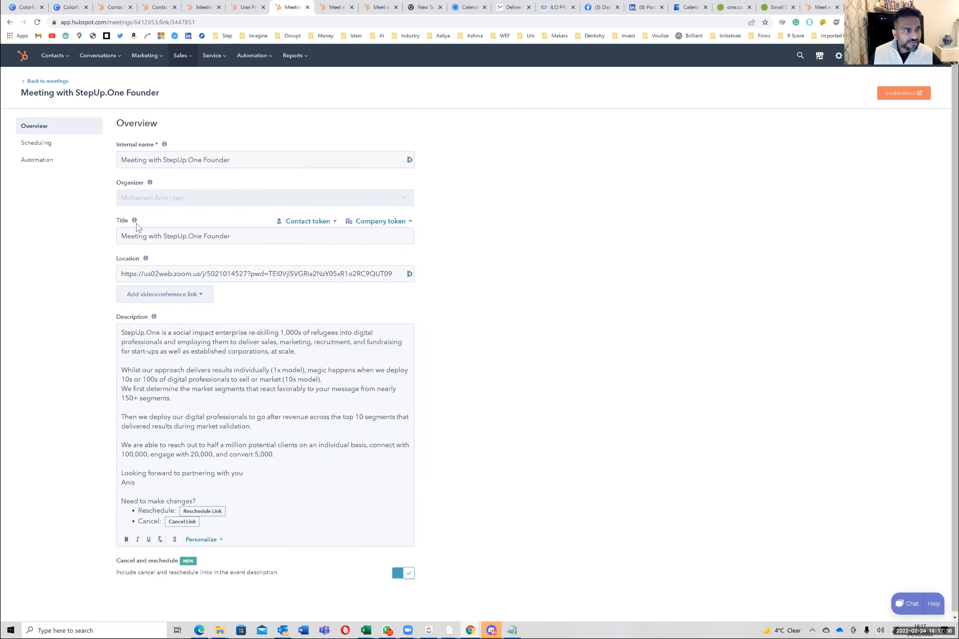
# Review the scheduling form with its additional settings, and the automation section, and return to the overview
pyautogui.click(33, 144)
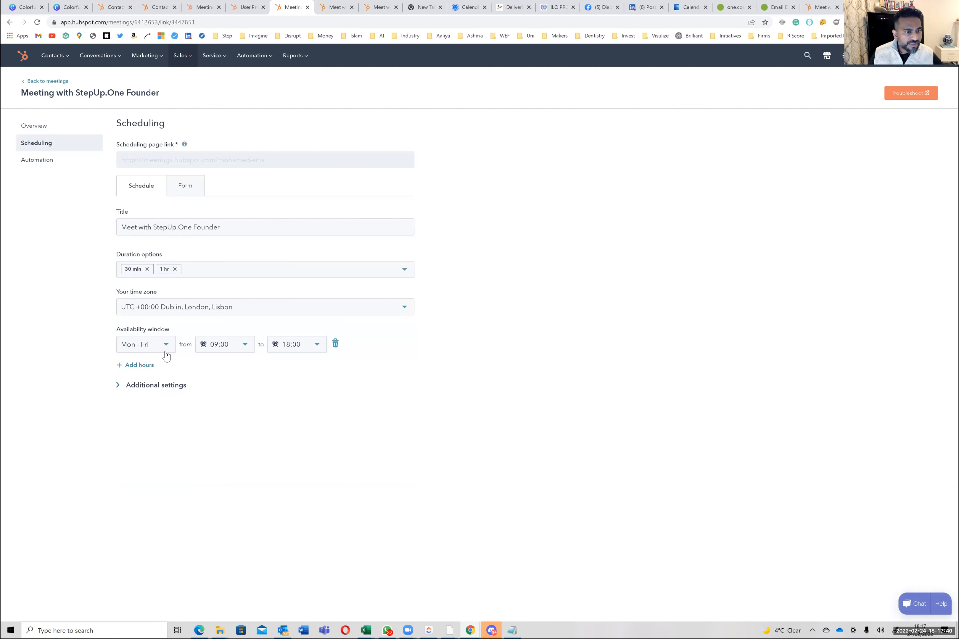
pyautogui.click(185, 186)
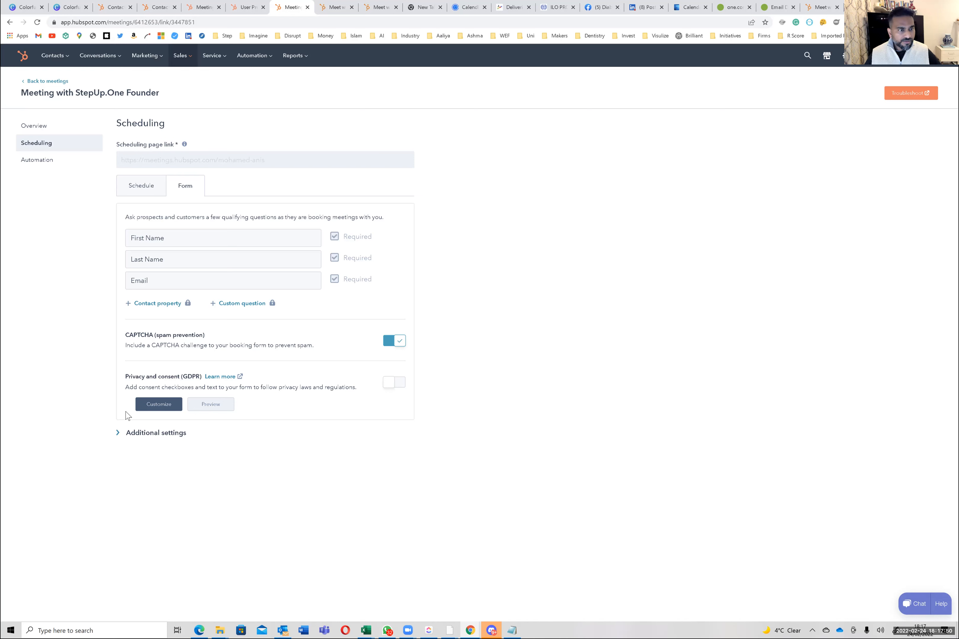
pyautogui.click(117, 433)
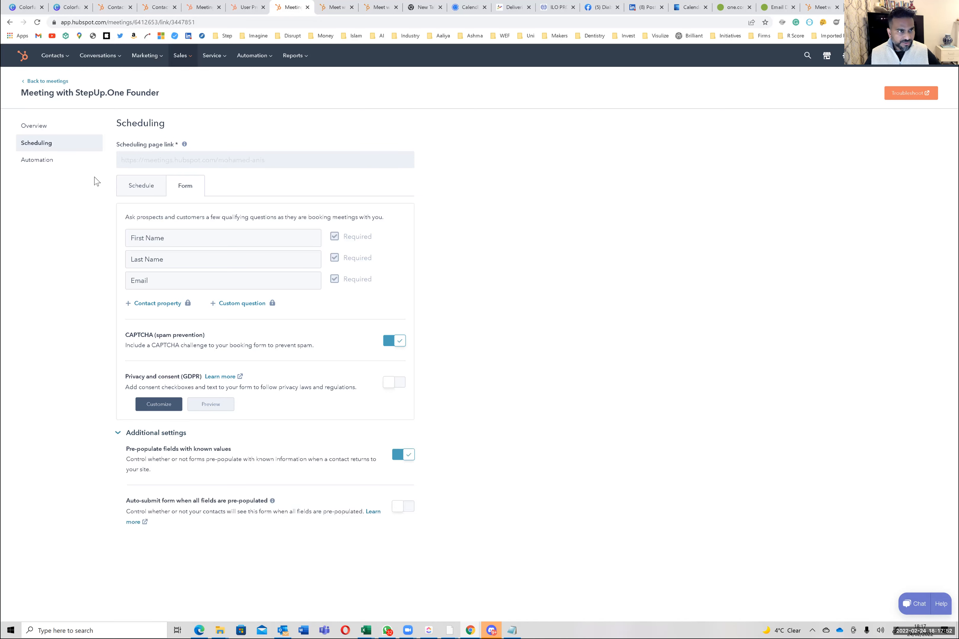
pyautogui.click(66, 160)
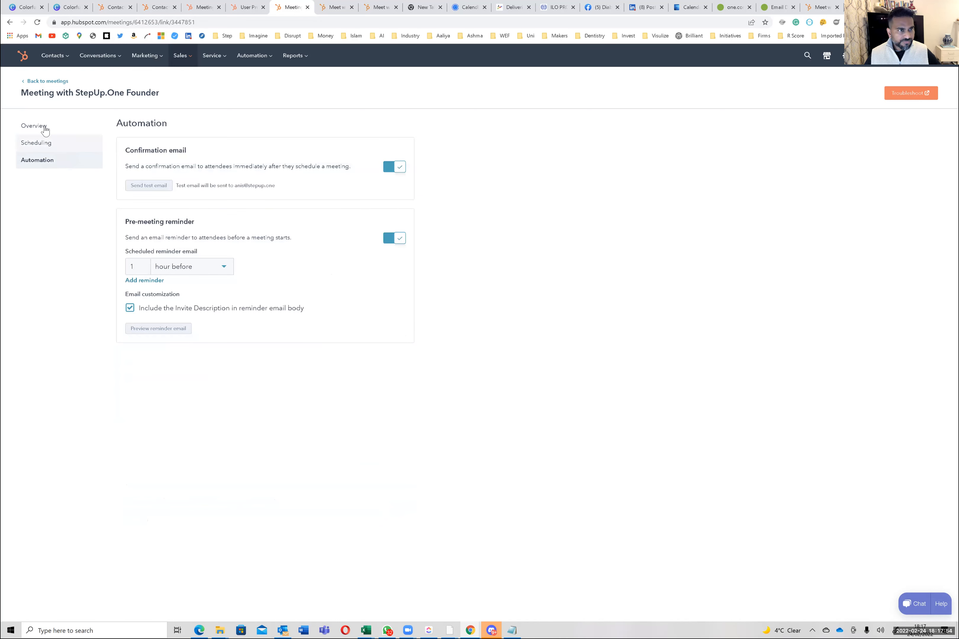
pyautogui.click(42, 130)
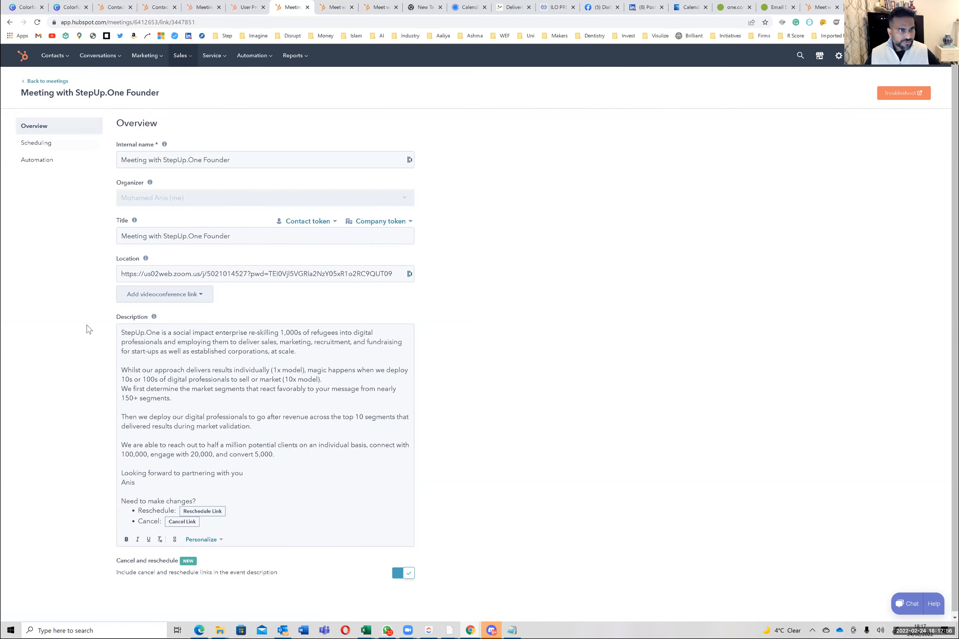